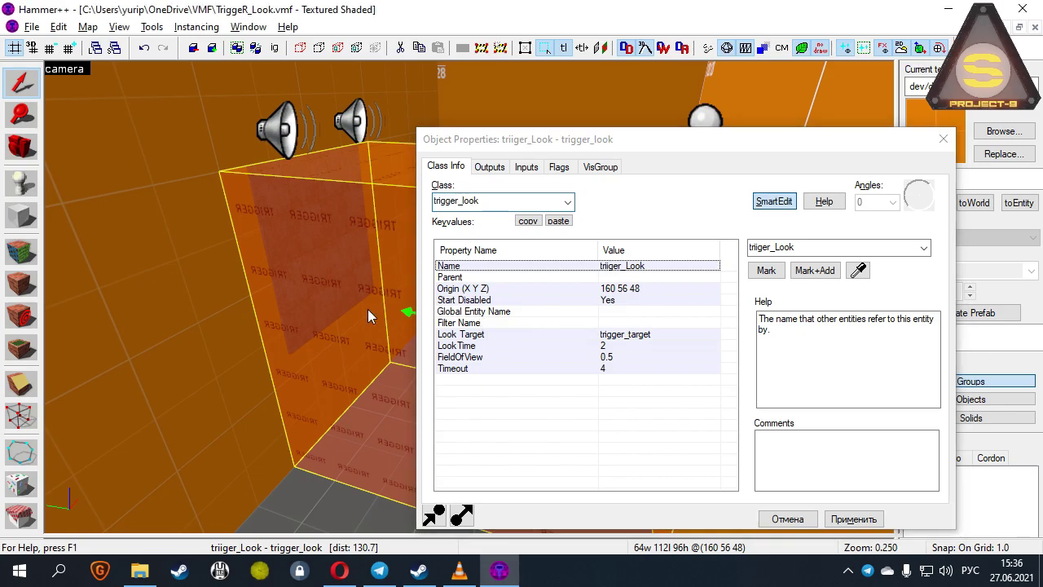
Examine the trigger_look entity's Look Target, LookTime and FieldOfView properties alongside the trigger brush, and close its properties
{"action": "key", "text": "z"}
{"action": "left_click", "coordinate": [531, 336]}
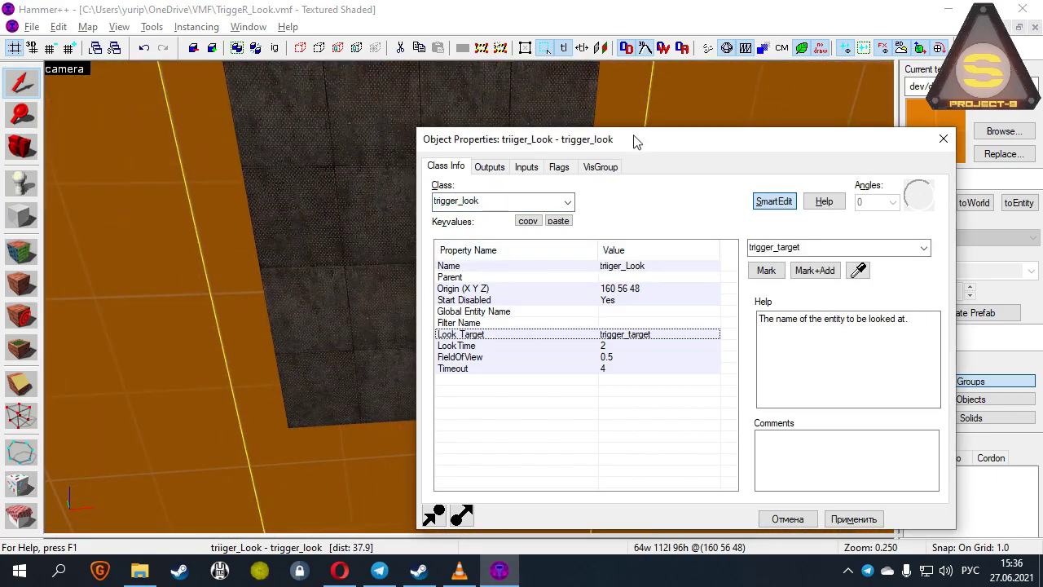
{"action": "left_click_drag", "start_coordinate": [633, 142], "coordinate": [691, 110]}
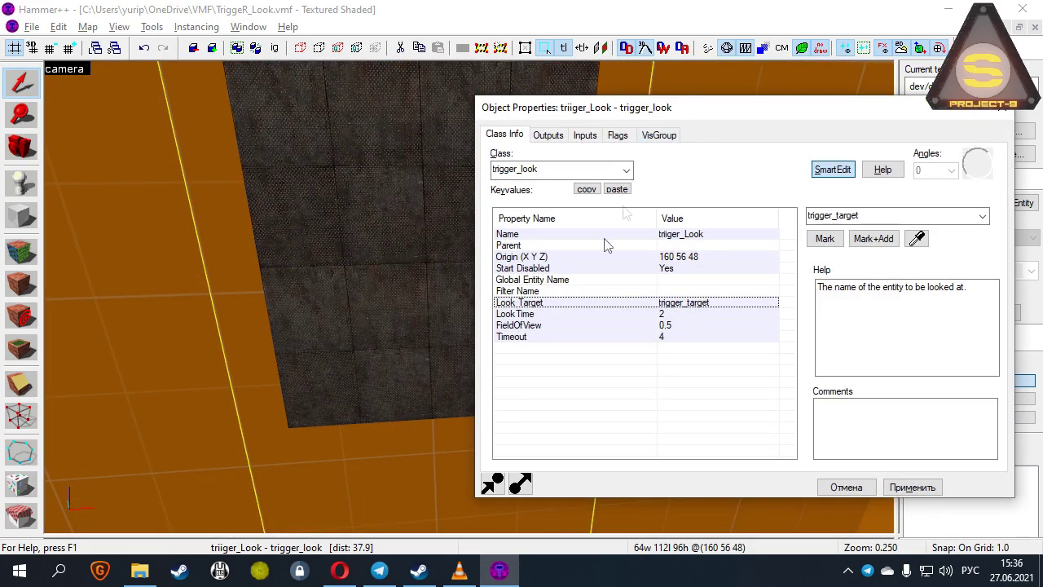
{"action": "left_click", "coordinate": [680, 315]}
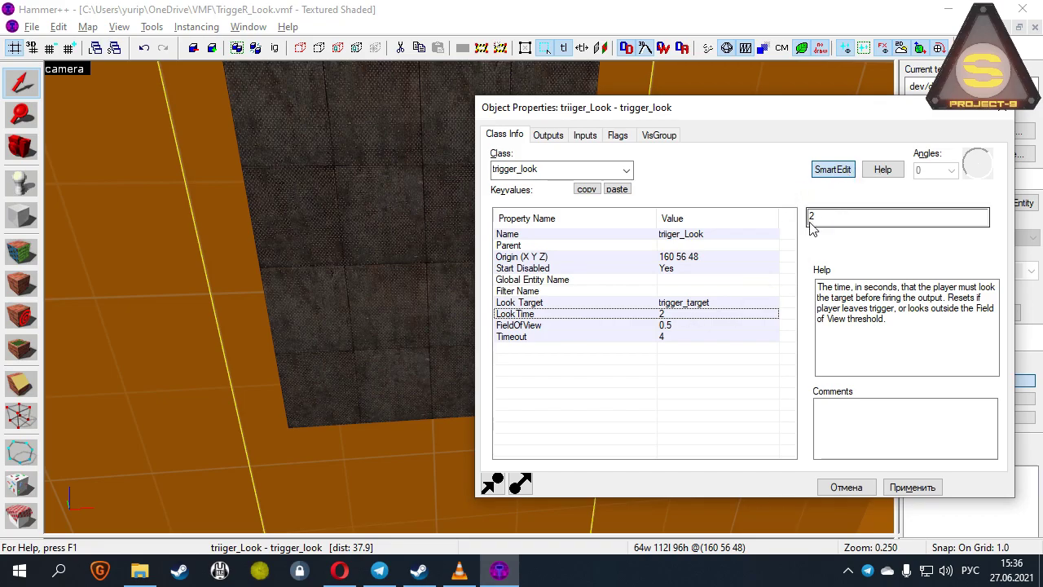
{"action": "key", "text": "z"}
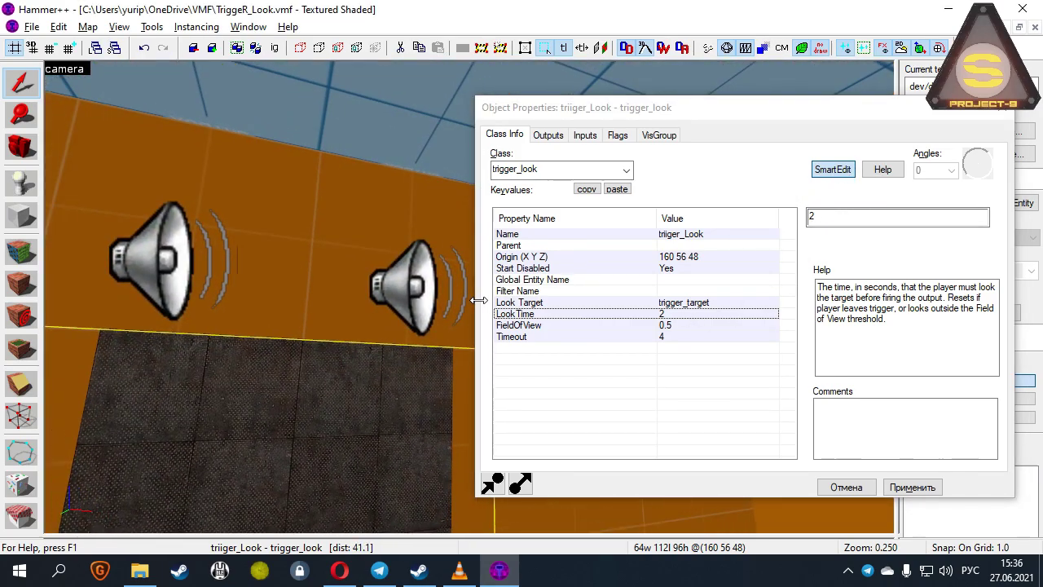
{"action": "key", "text": "s"}
{"action": "key", "text": "z"}
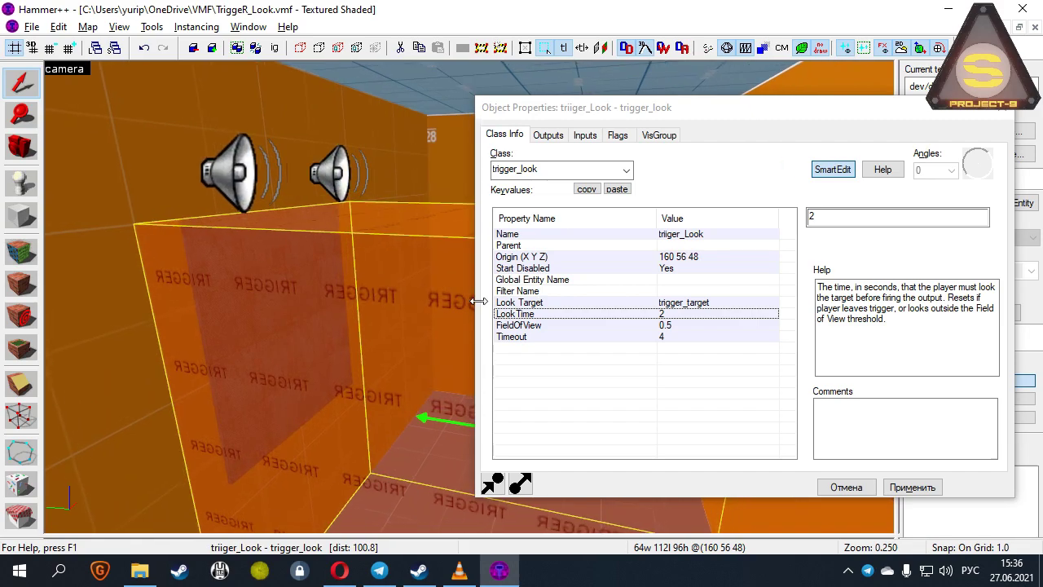
{"action": "left_click", "coordinate": [628, 327]}
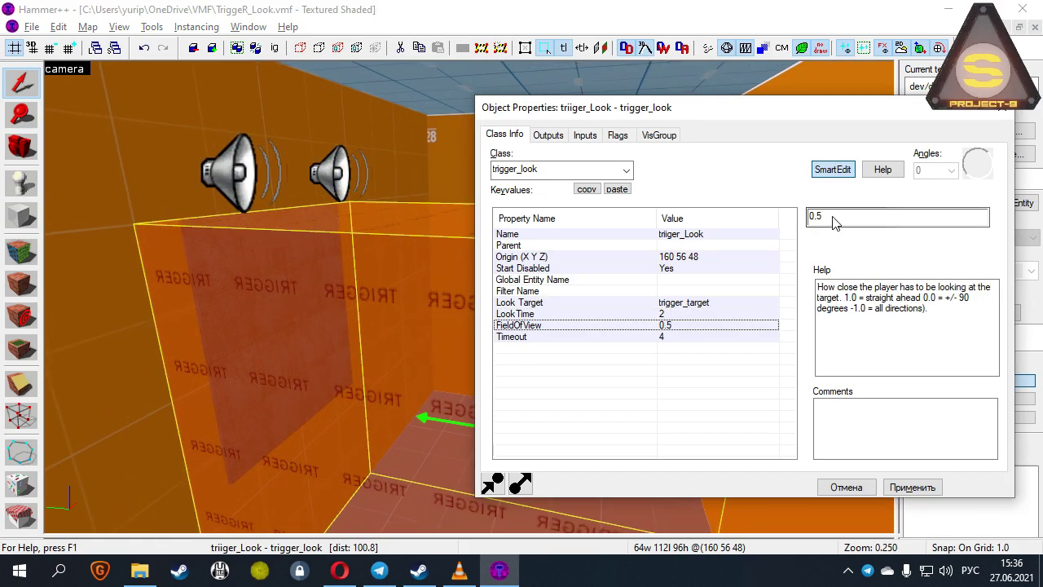
{"action": "left_click_drag", "start_coordinate": [839, 217], "coordinate": [798, 220]}
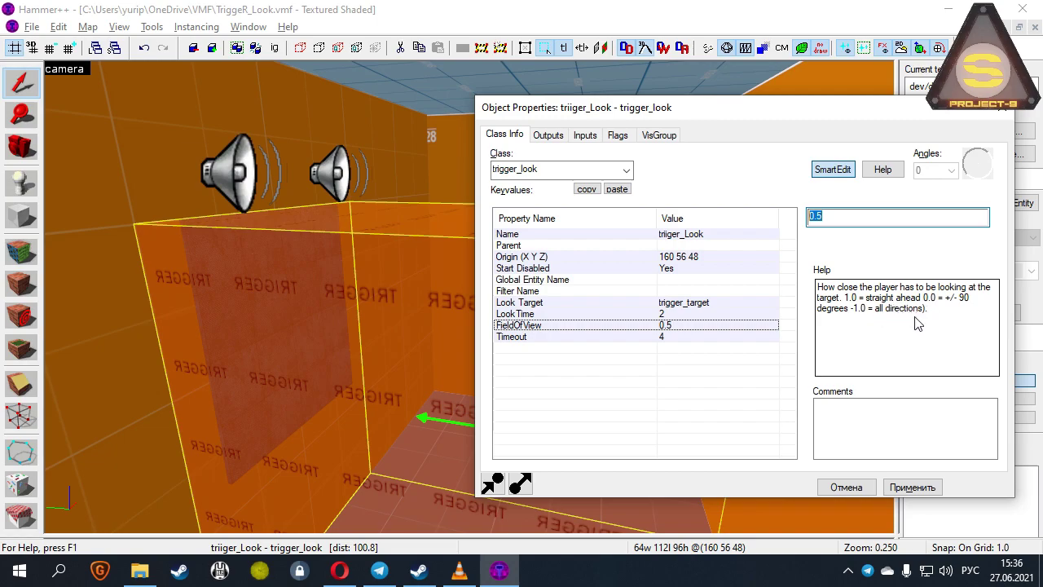
{"action": "key", "text": "z"}
{"action": "key", "text": "w"}
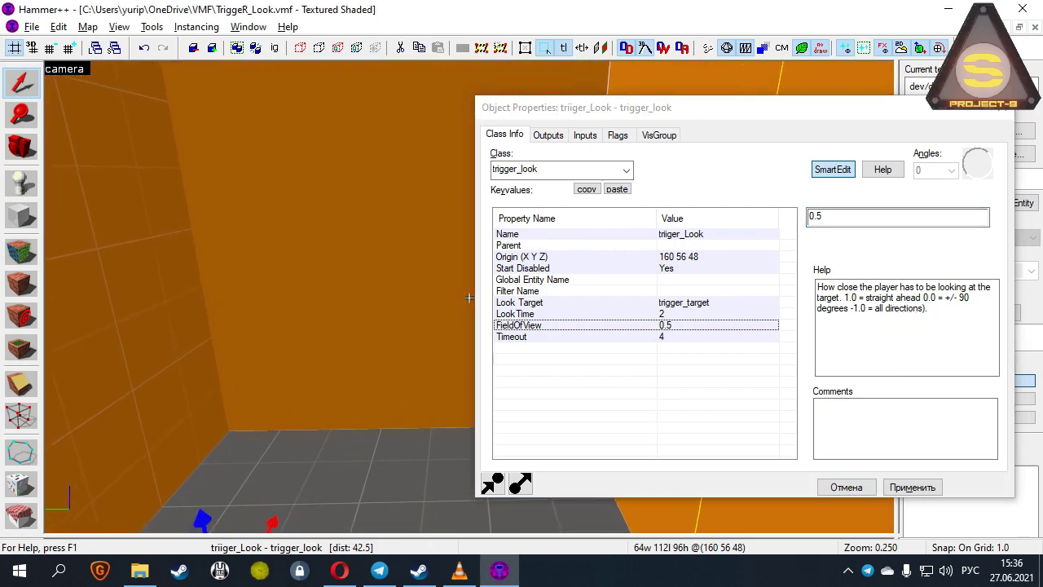
{"action": "key", "text": "z"}
{"action": "left_click", "coordinate": [840, 489]}
Reopen the trigger_look brush's properties and examine its FieldOfView, Timeout and LookTime descriptions
{"action": "key", "text": "z"}
{"action": "key", "text": "z"}
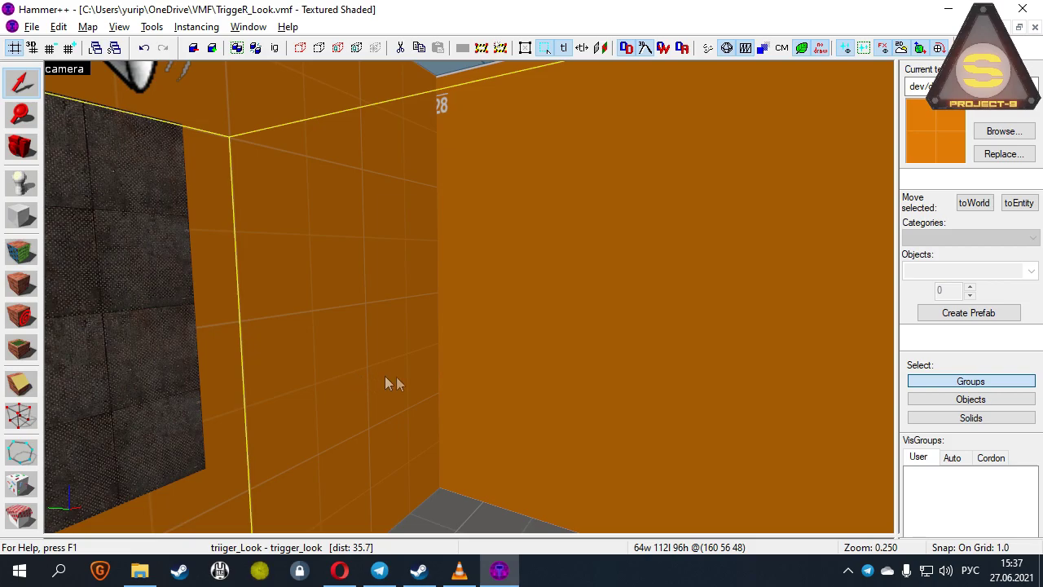
{"action": "key", "text": "z"}
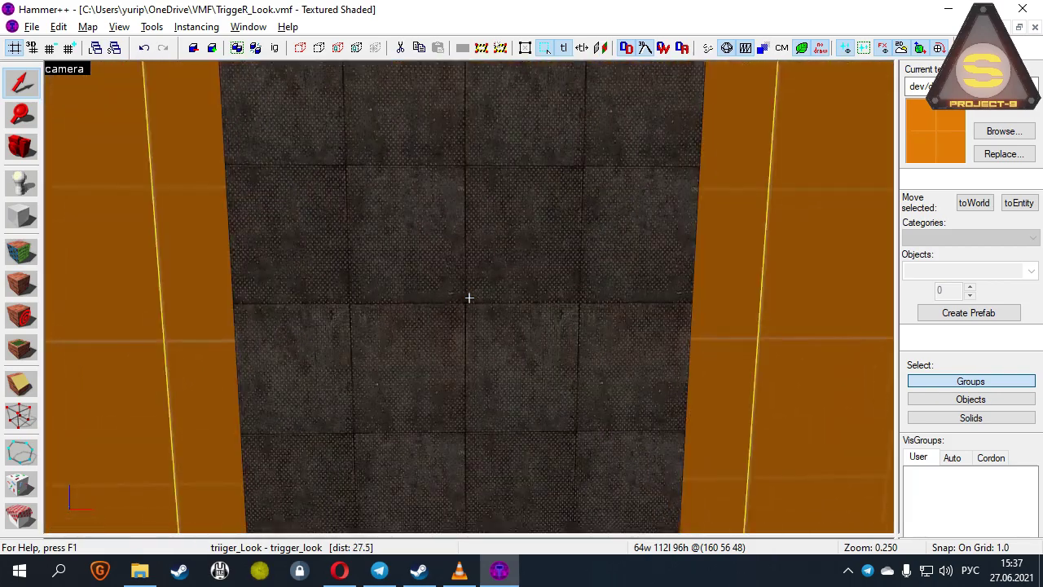
{"action": "key", "text": "s"}
{"action": "key", "text": "z"}
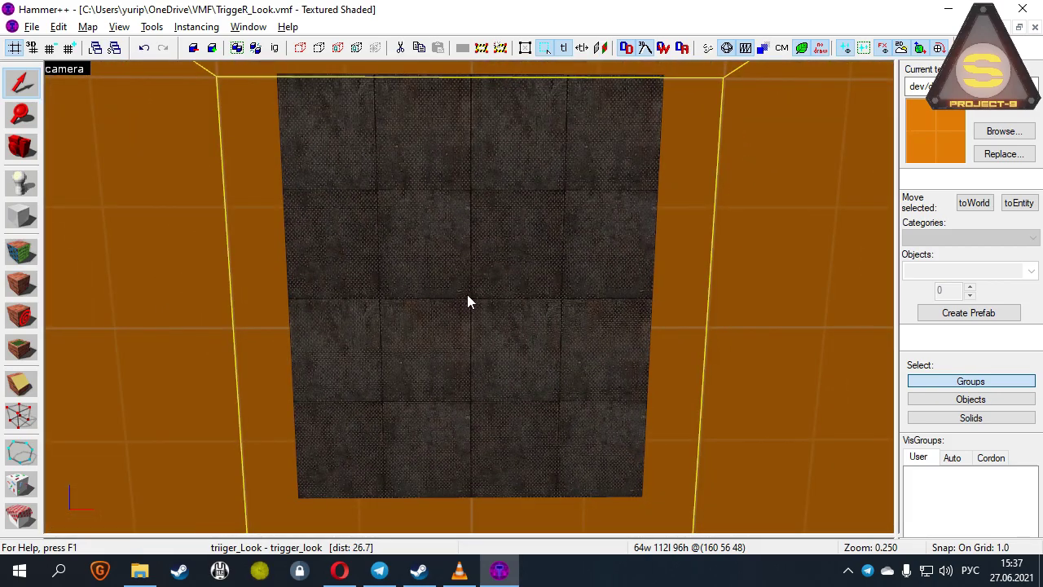
{"action": "double_click", "coordinate": [467, 297]}
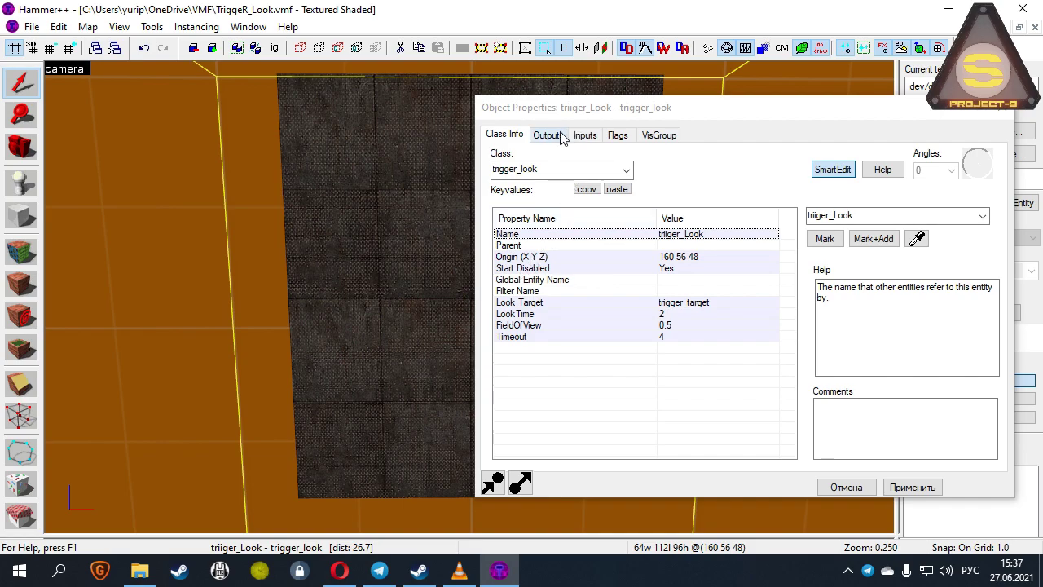
{"action": "left_click", "coordinate": [547, 135]}
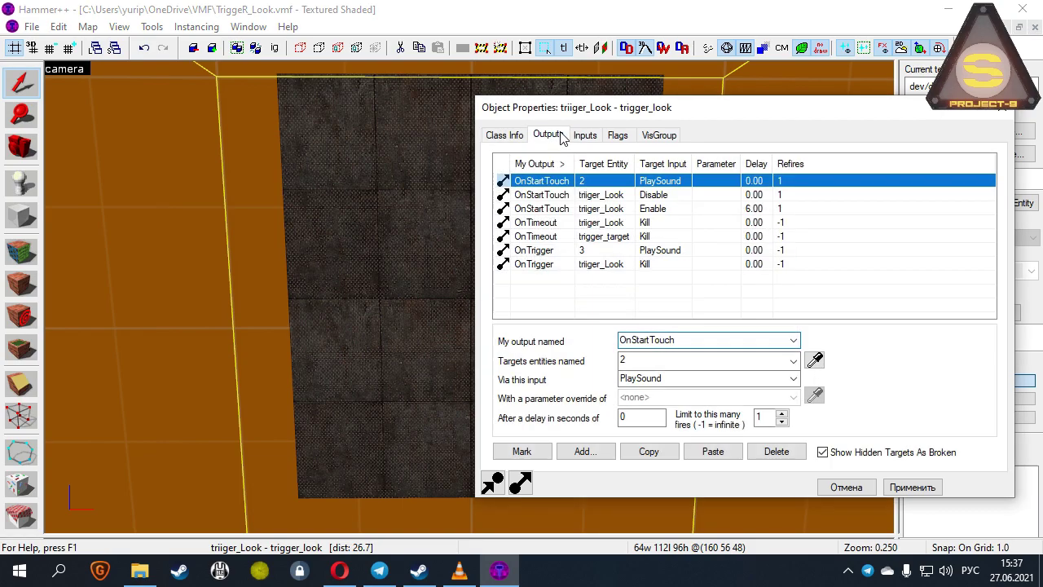
{"action": "left_click", "coordinate": [516, 138]}
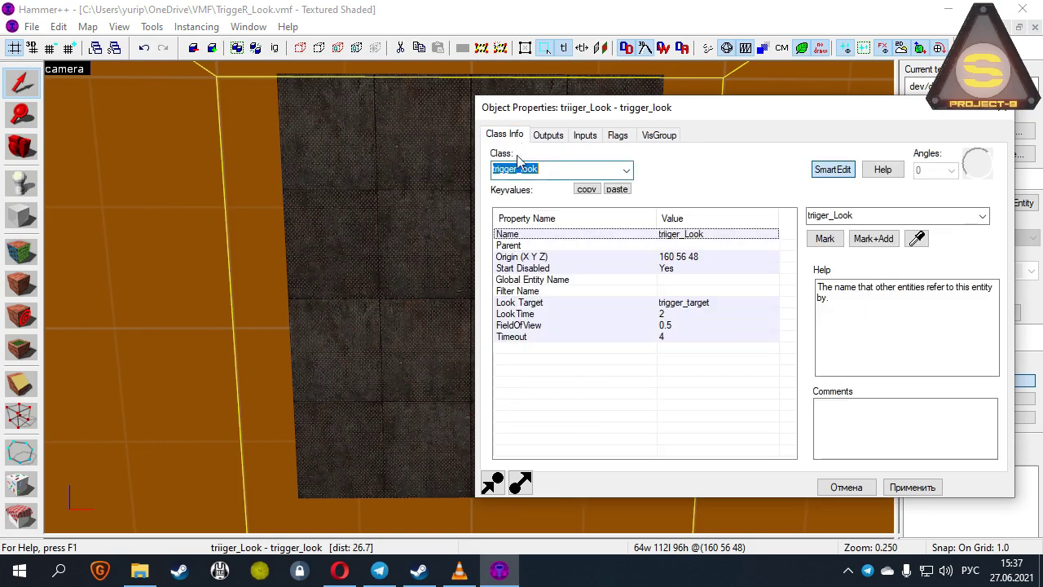
{"action": "left_click", "coordinate": [645, 338]}
{"action": "left_click", "coordinate": [660, 326]}
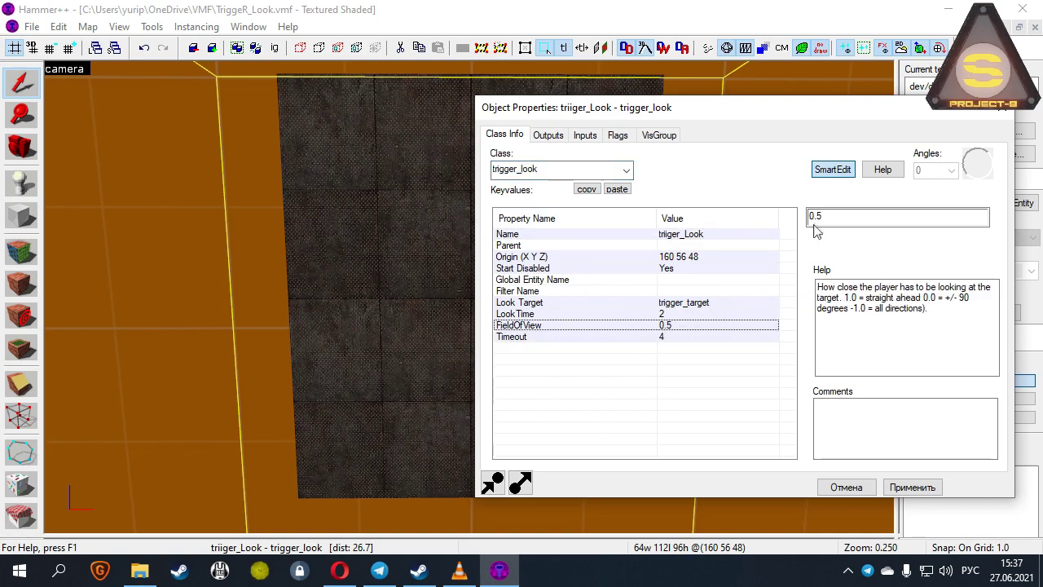
{"action": "left_click", "coordinate": [659, 337]}
{"action": "left_click", "coordinate": [845, 217]}
{"action": "double_click", "coordinate": [815, 218]}
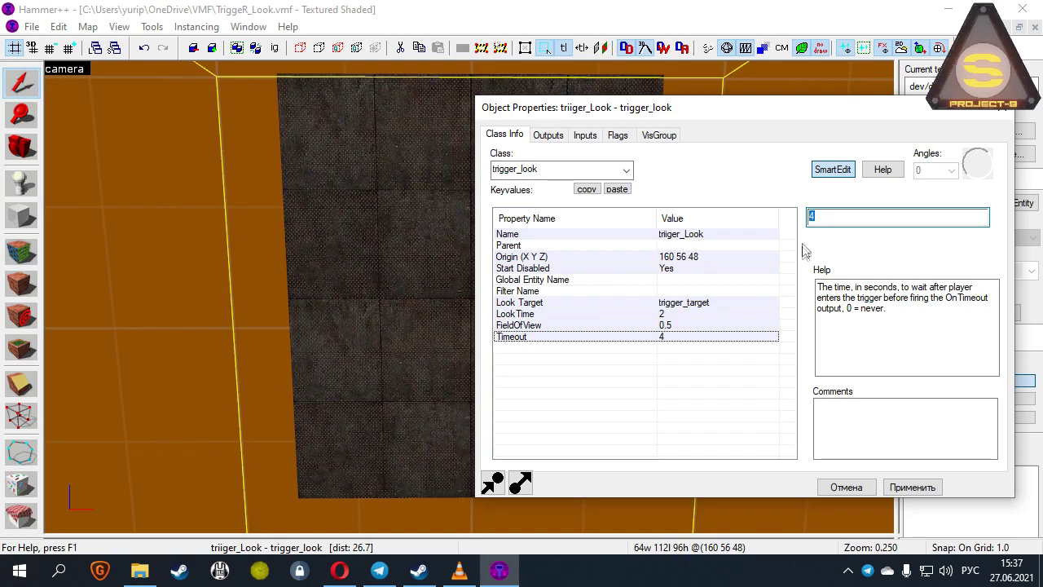
{"action": "left_click", "coordinate": [481, 295]}
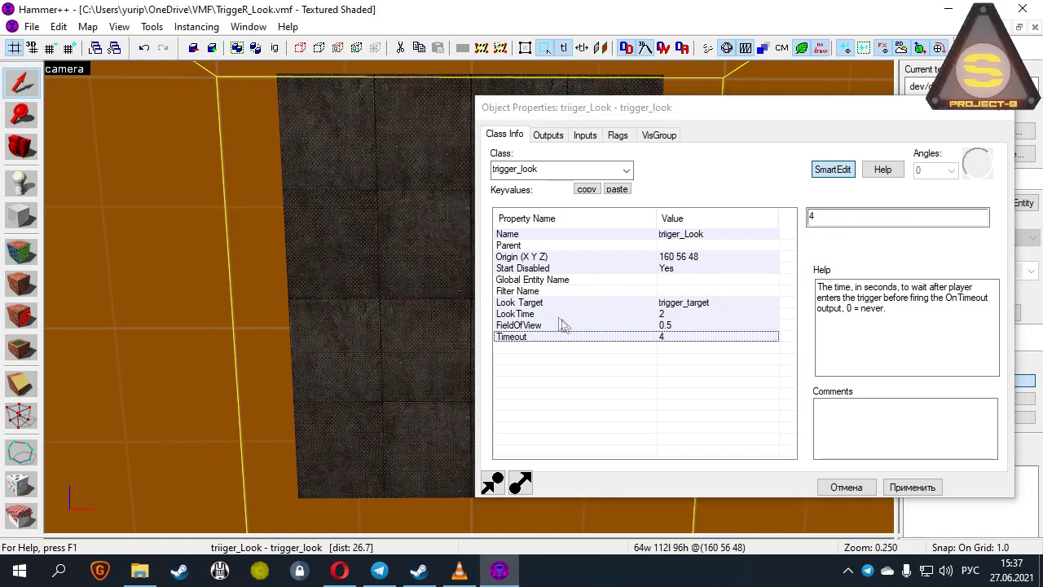
{"action": "left_click", "coordinate": [651, 313]}
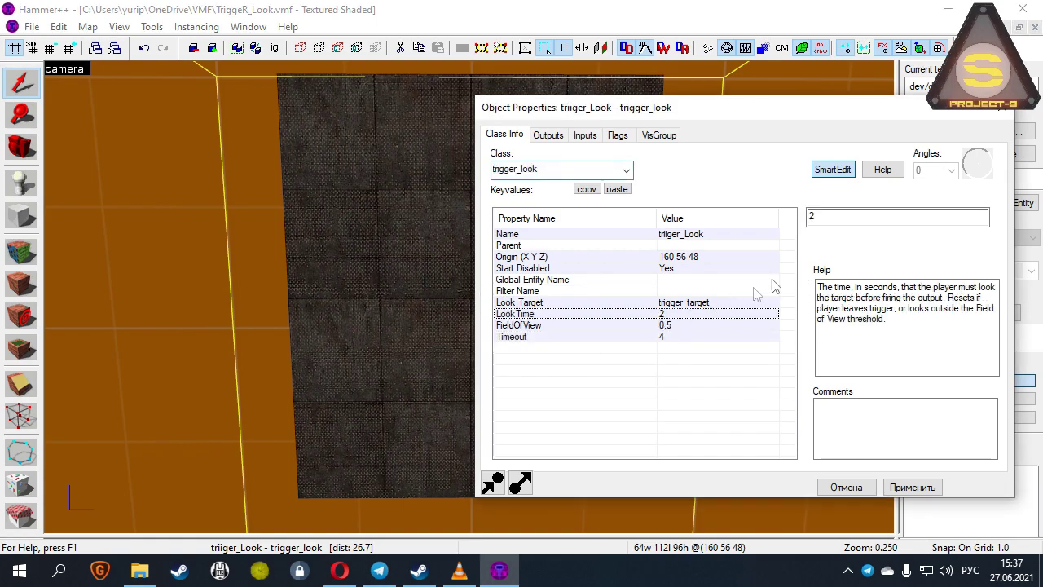
Inspect the OnTimeout output that kills trigger_target, and compare the trigger's Timeout with its LookTime
{"action": "left_click", "coordinate": [547, 135]}
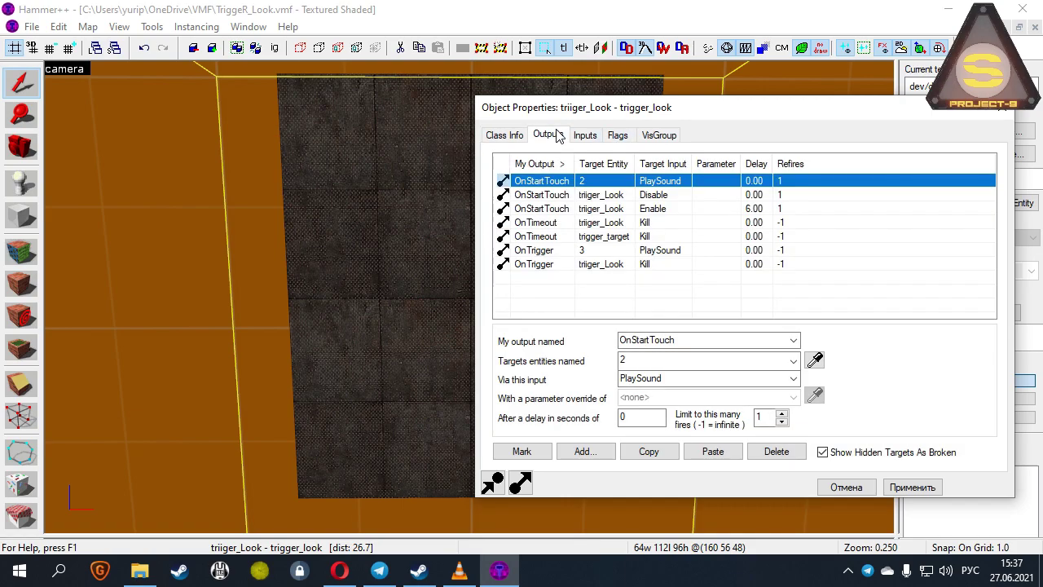
{"action": "left_click", "coordinate": [570, 237]}
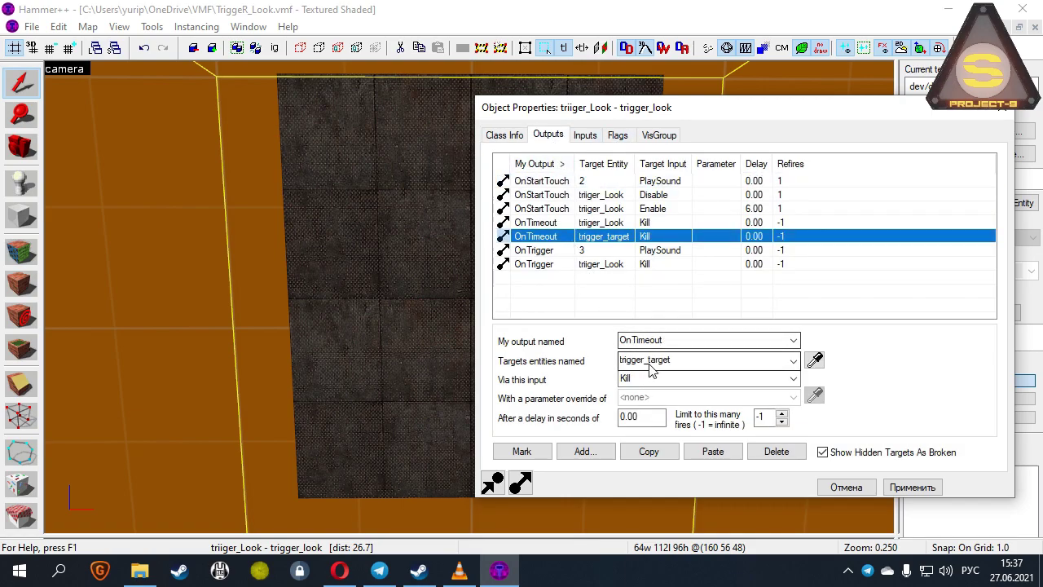
{"action": "left_click", "coordinate": [692, 343]}
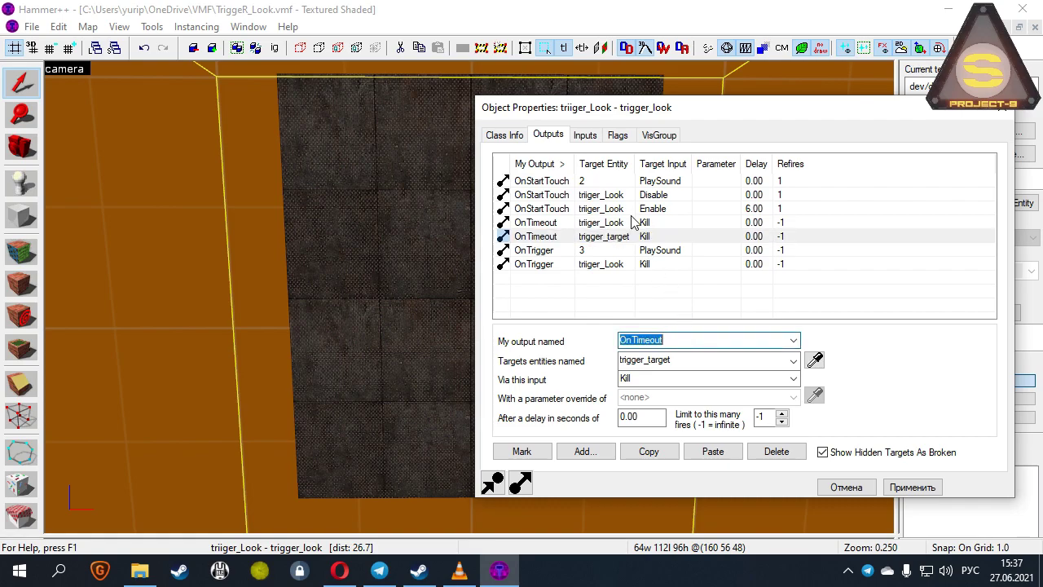
{"action": "left_click", "coordinate": [504, 136]}
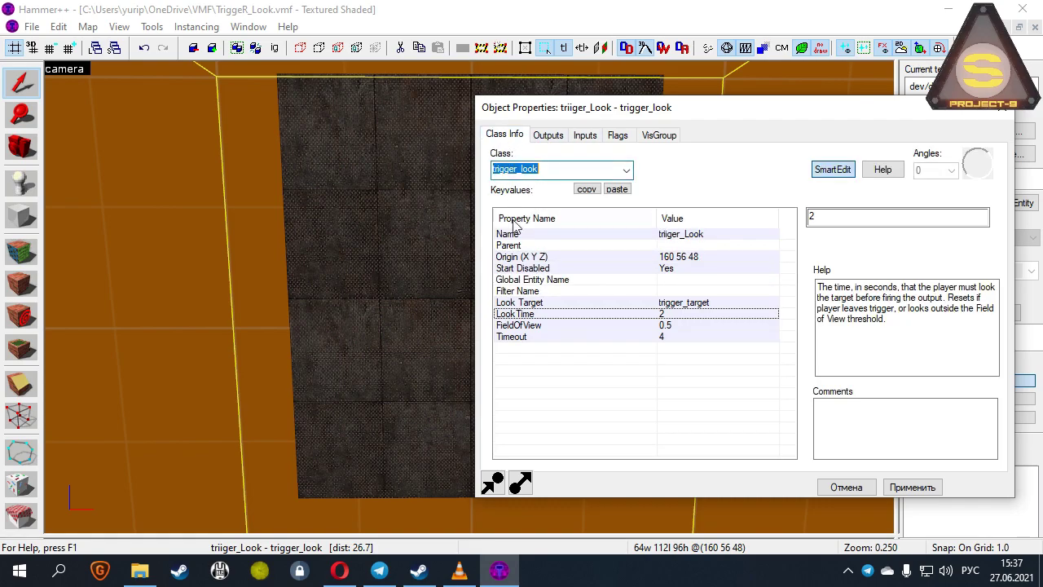
{"action": "left_click", "coordinate": [673, 338]}
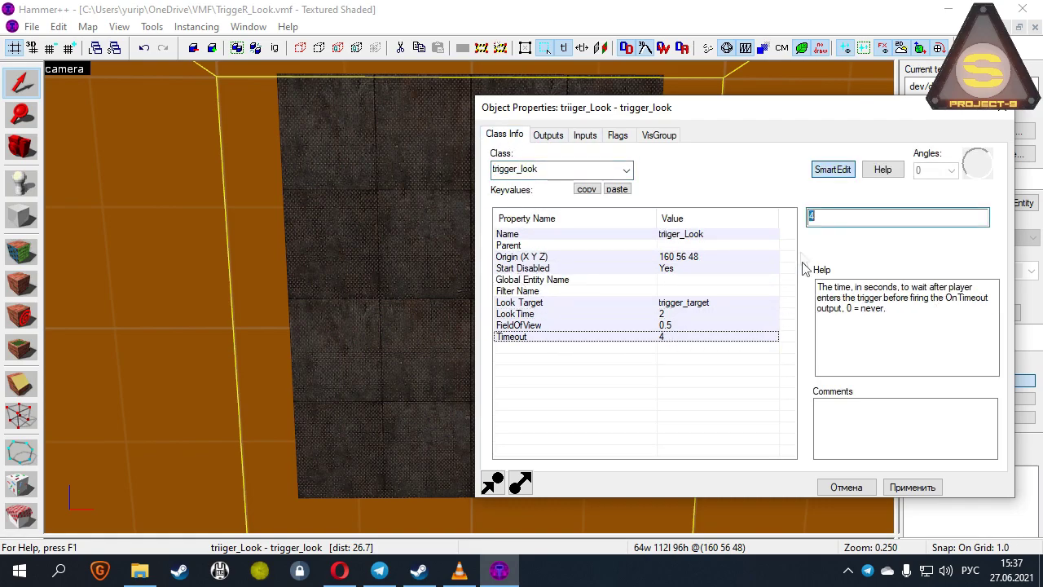
{"action": "left_click", "coordinate": [729, 314]}
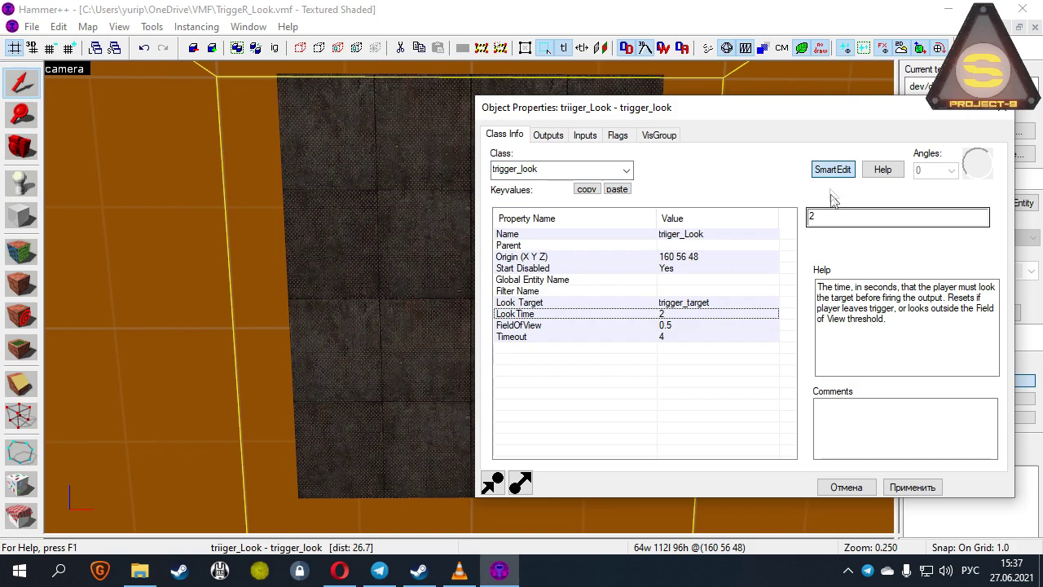
{"action": "left_click", "coordinate": [679, 337]}
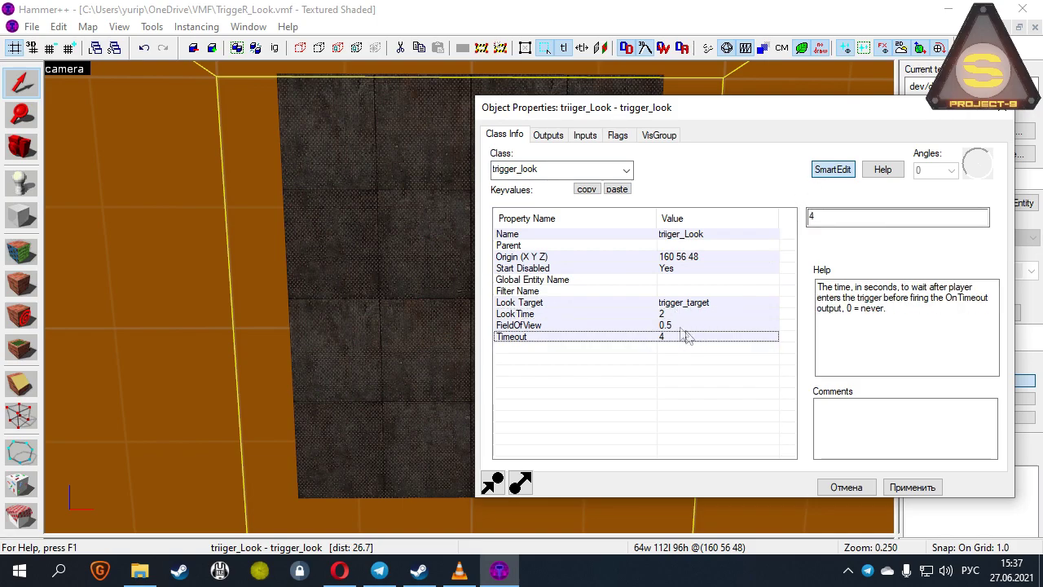
{"action": "left_click", "coordinate": [659, 316]}
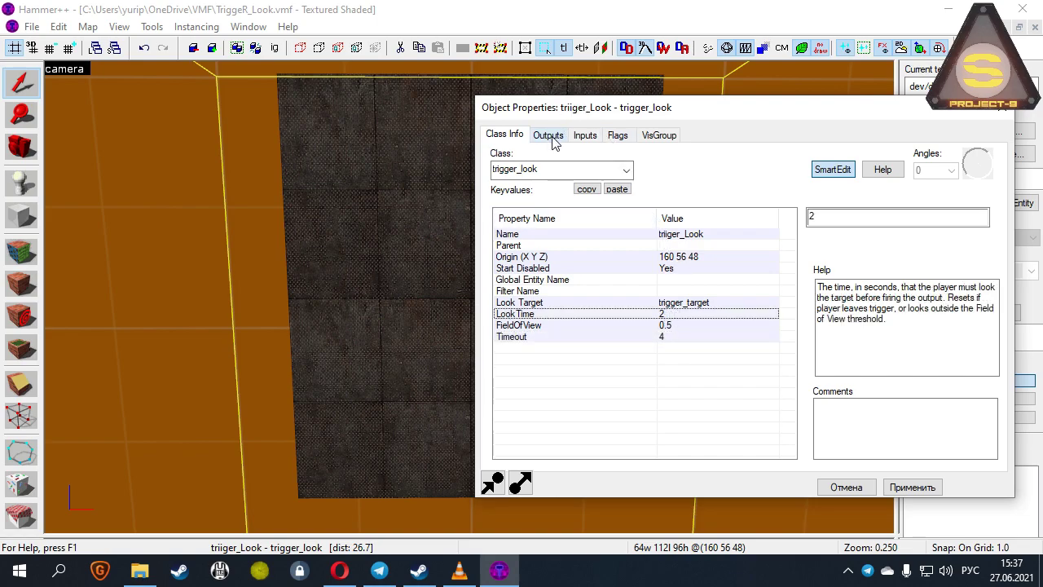
Set the trigger_look entity's Timeout to 3 seconds
{"action": "left_click", "coordinate": [661, 339]}
{"action": "left_click", "coordinate": [844, 218]}
{"action": "key", "text": "BackSpace"}
{"action": "type", "text": "0"}
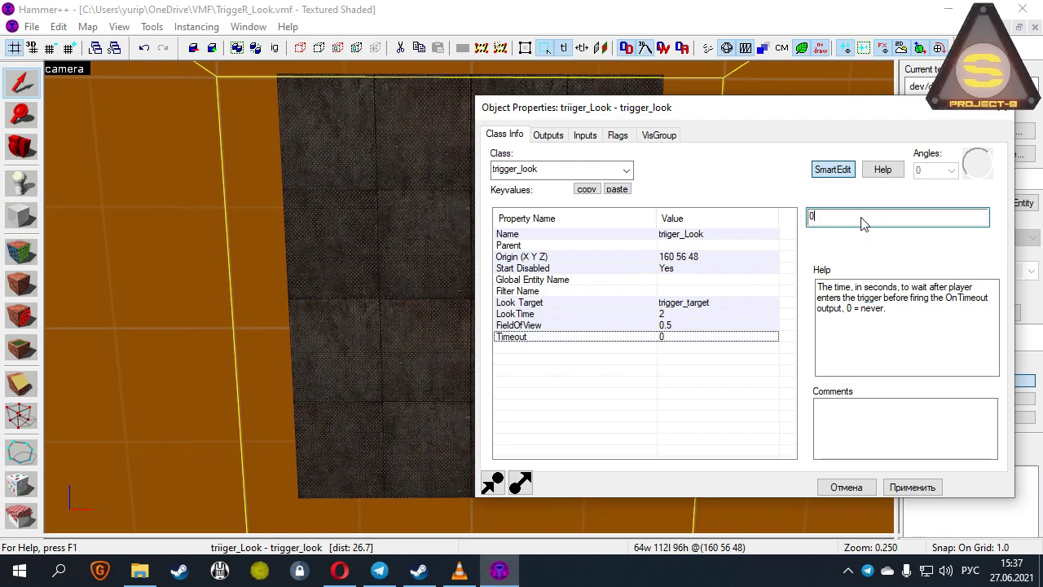
{"action": "key", "text": "BackSpace"}
{"action": "type", "text": "3"}
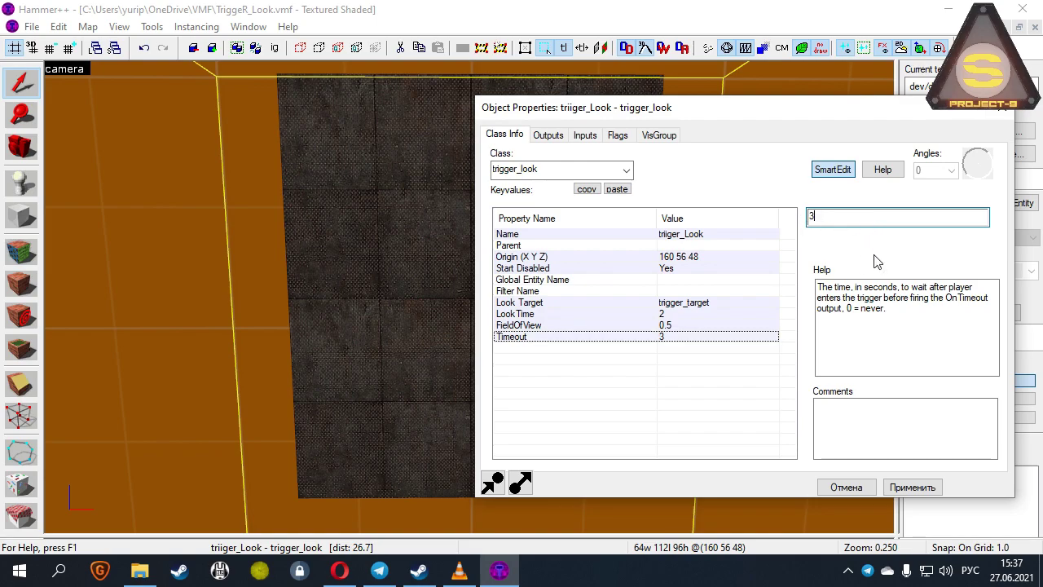
Review the OnStartTouch PlaySound output with the available output events, and the Clients flag of the trigger
{"action": "left_click", "coordinate": [548, 135]}
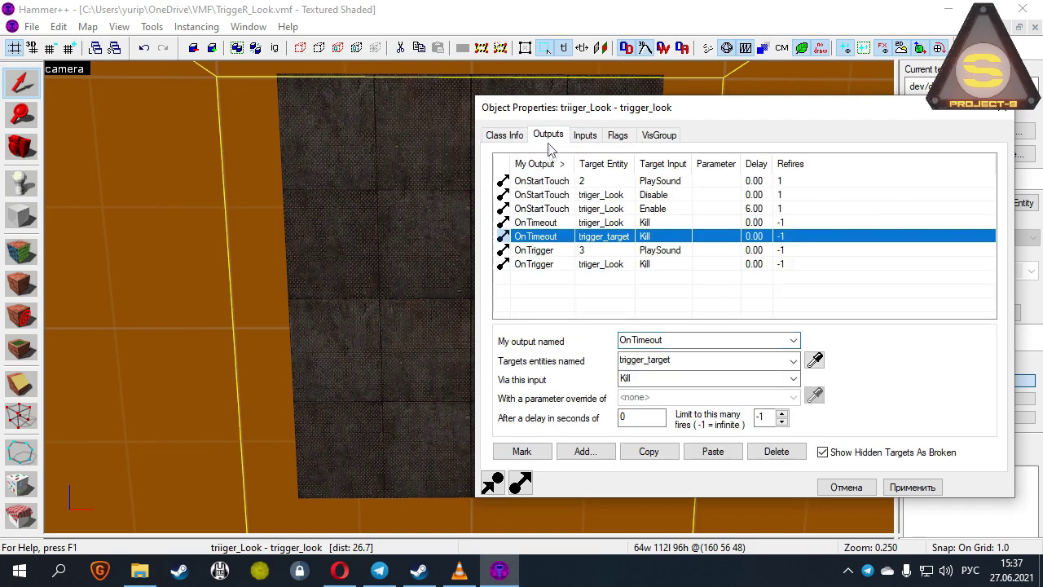
{"action": "left_click", "coordinate": [582, 182]}
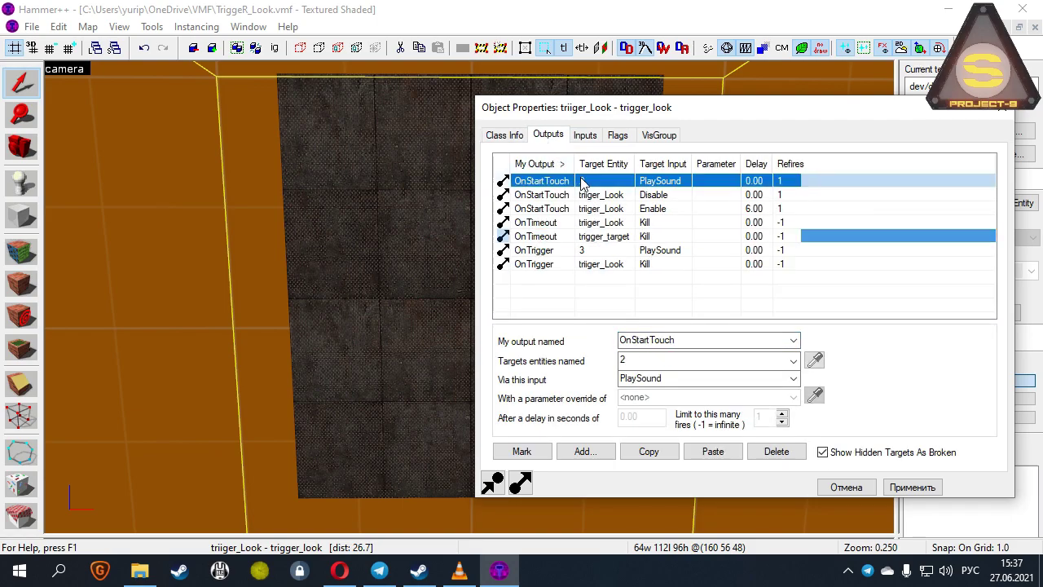
{"action": "left_click", "coordinate": [792, 340]}
{"action": "left_click", "coordinate": [792, 340]}
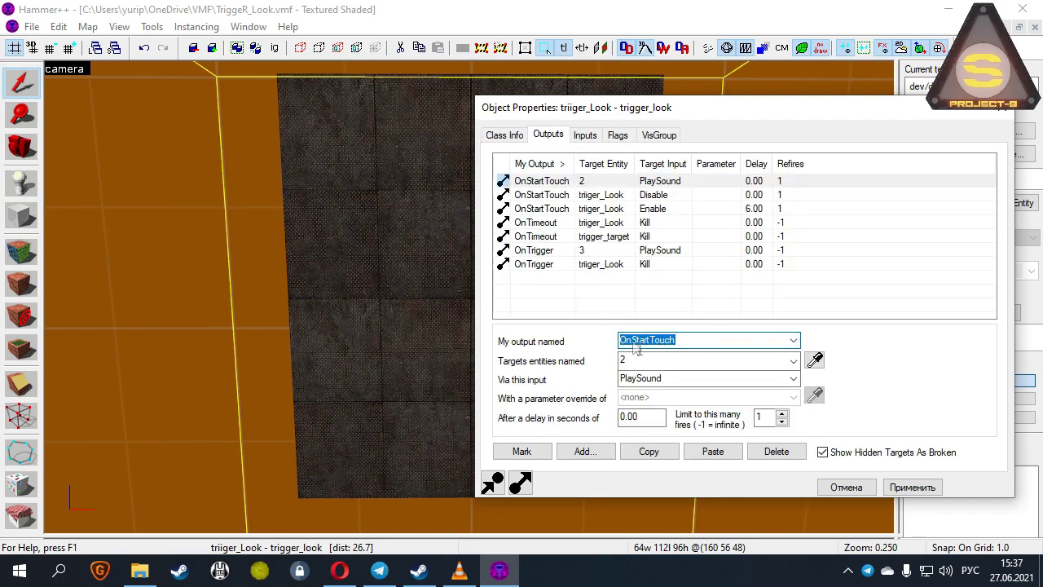
{"action": "left_click", "coordinate": [793, 339]}
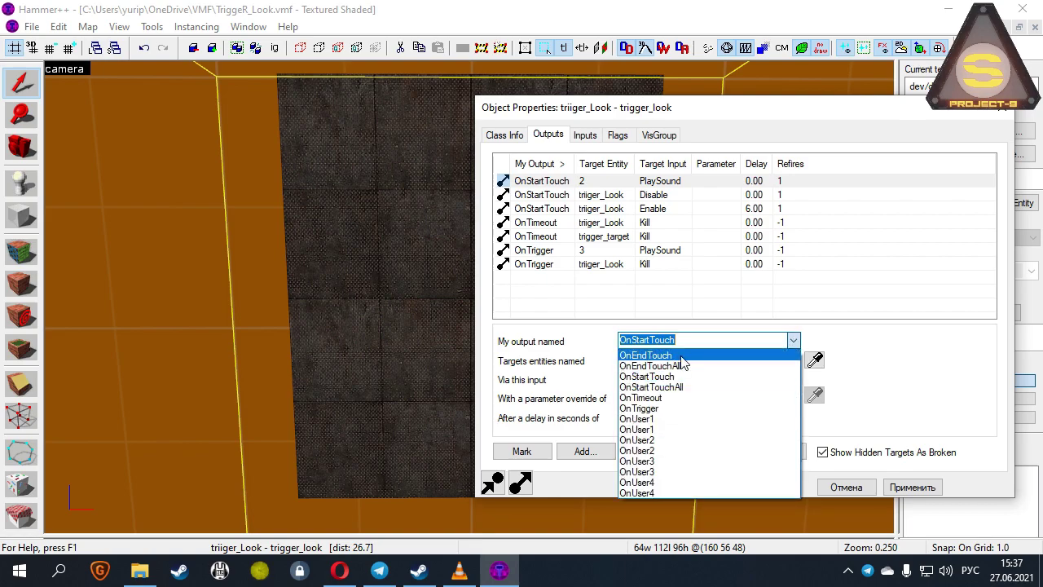
{"action": "left_click", "coordinate": [854, 346]}
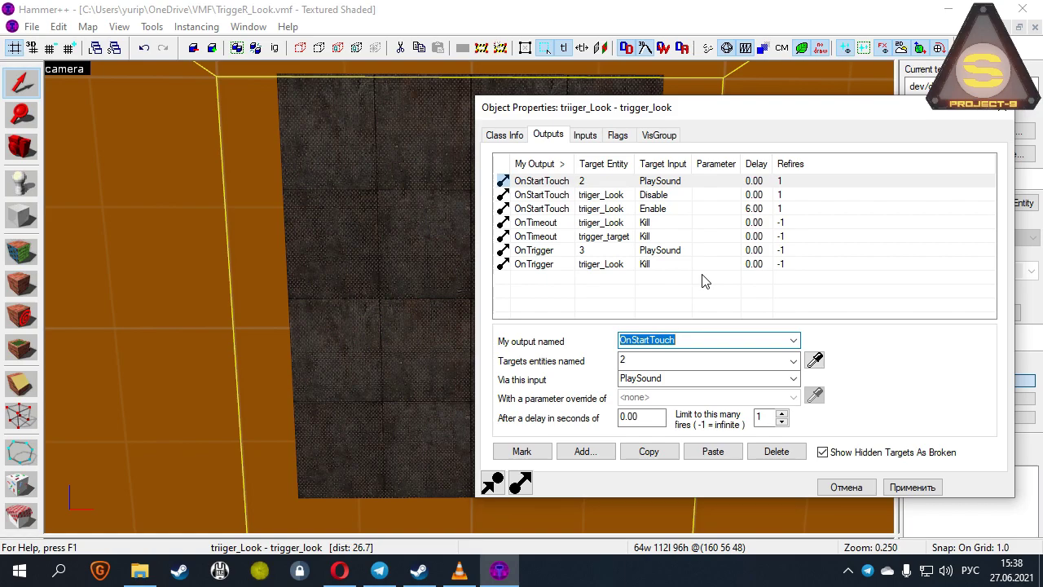
{"action": "left_click", "coordinate": [619, 137]}
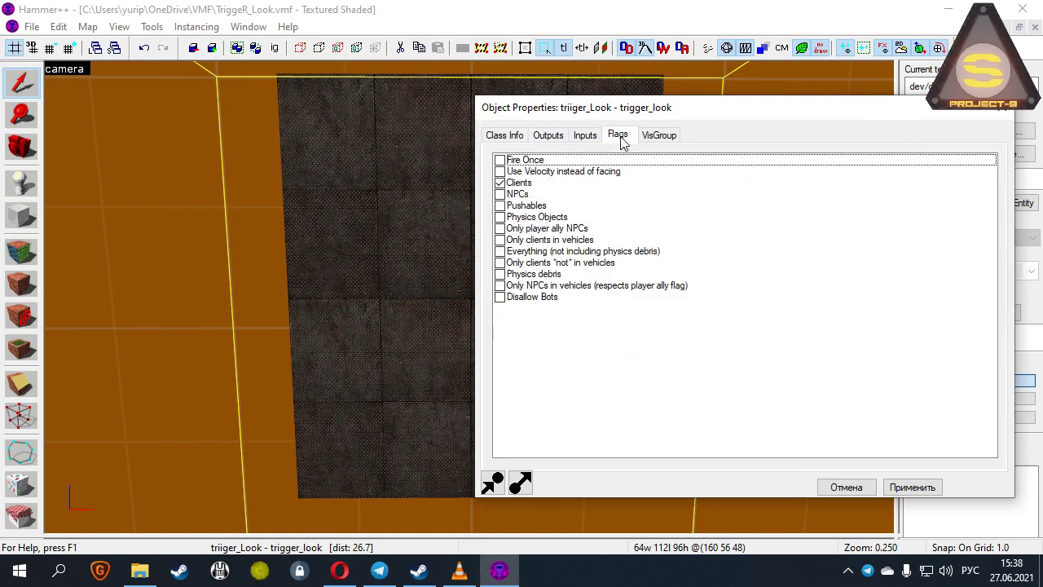
{"action": "left_click", "coordinate": [532, 185]}
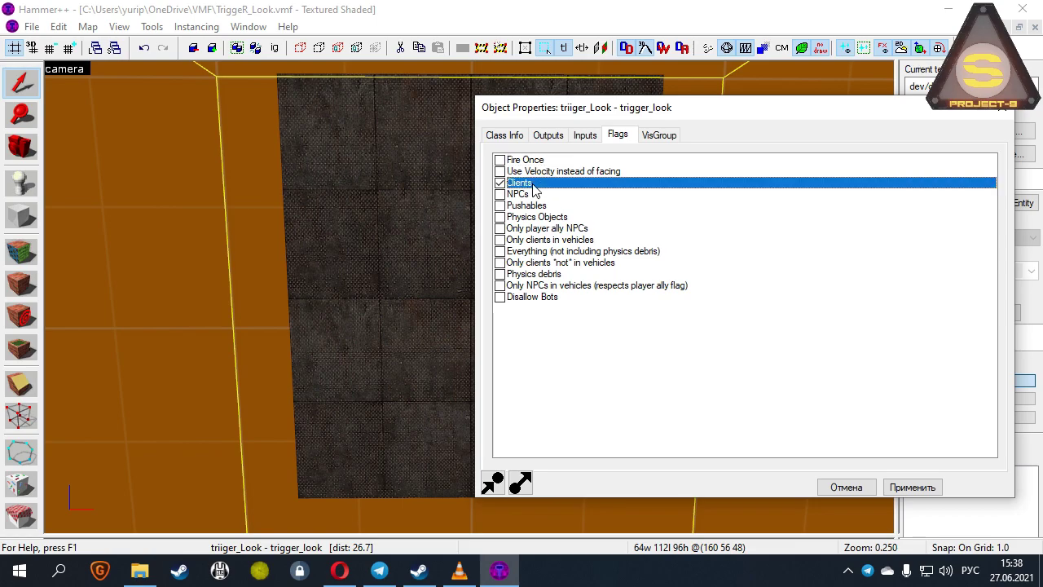
Check the trigger's Fire Once flag and close its properties without applying changes
{"action": "left_click", "coordinate": [526, 162]}
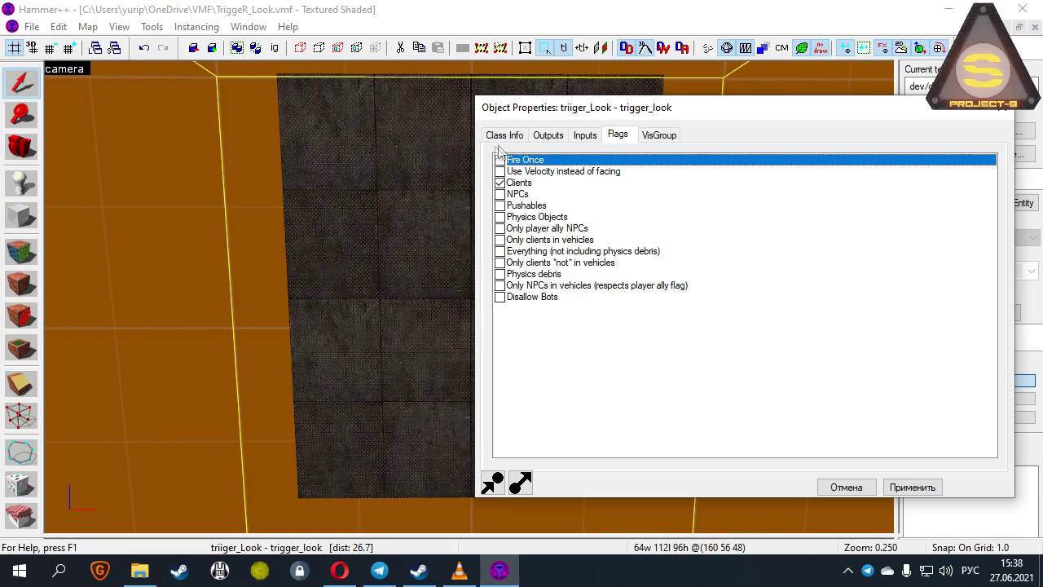
{"action": "left_click", "coordinate": [844, 488]}
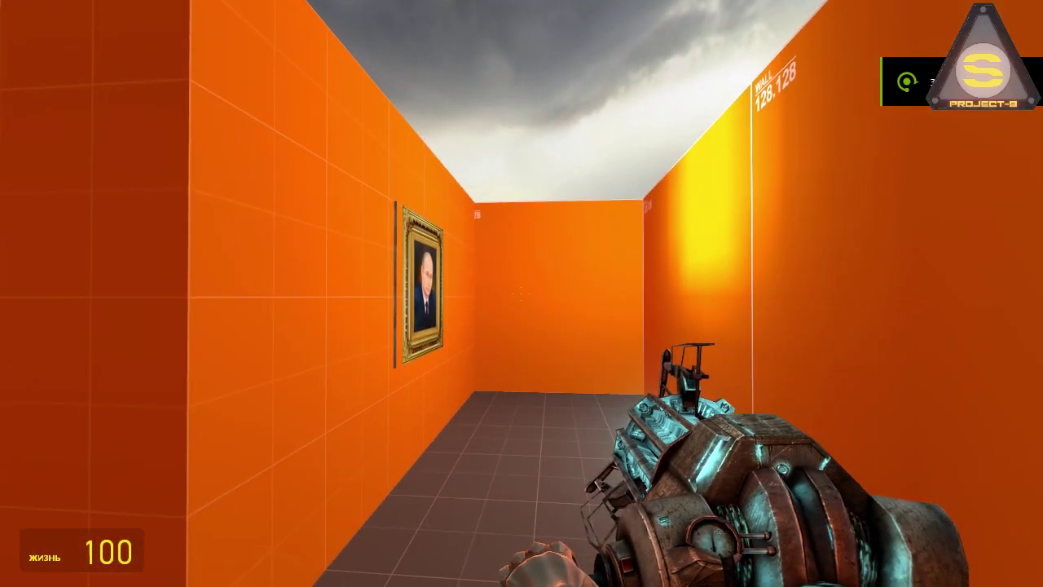
{"action": "key", "text": "w"}
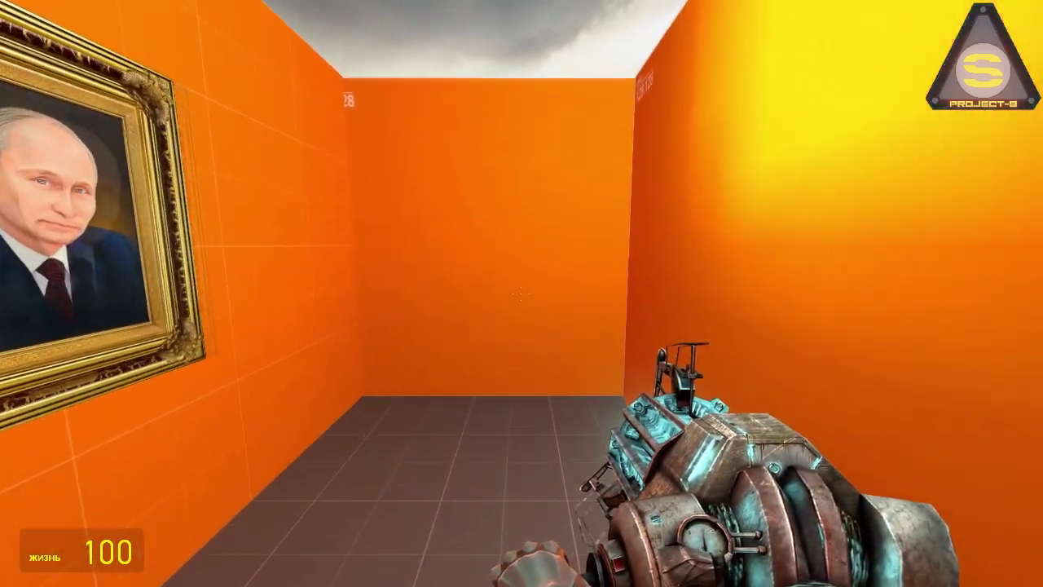
{"action": "key", "text": "w"}
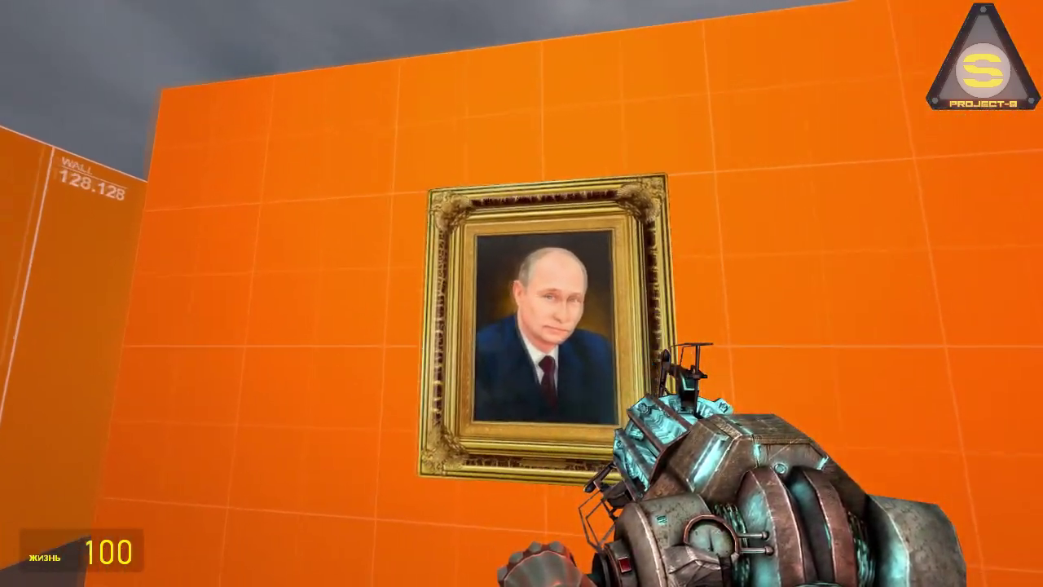
{"action": "key", "text": "w"}
{"action": "scroll", "coordinate": [522, 294], "scroll_direction": "up", "scroll_amount": 8}
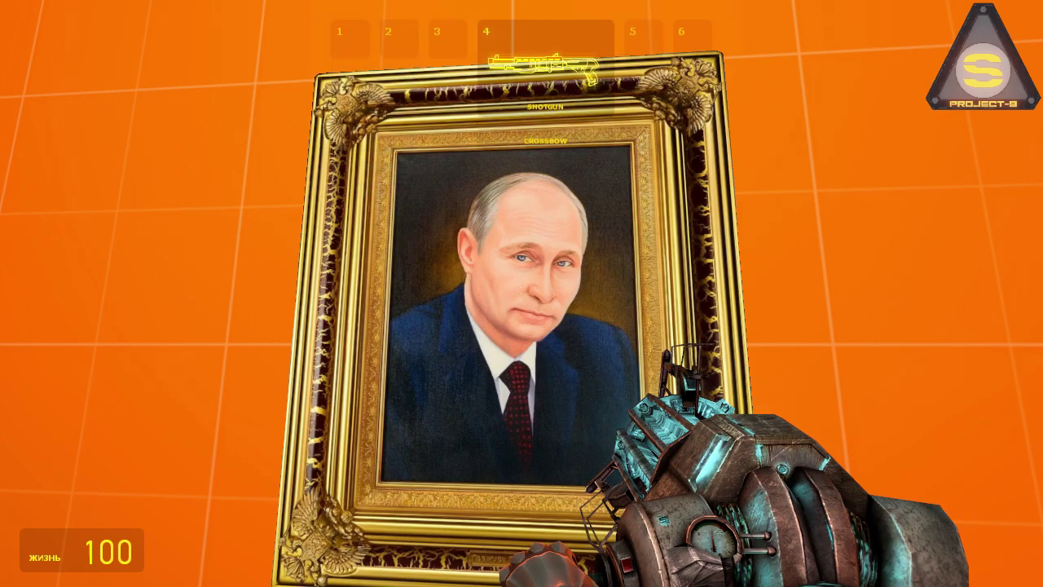
{"action": "scroll", "coordinate": [522, 293], "scroll_direction": "down", "scroll_amount": 1}
{"action": "left_click", "coordinate": [522, 294]}
{"action": "right_click", "coordinate": [522, 293]}
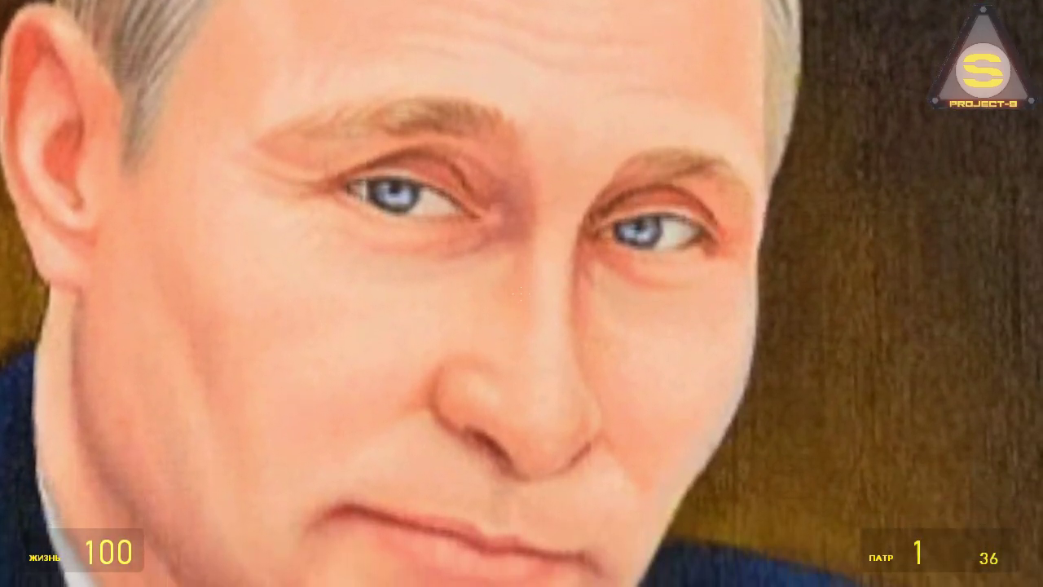
{"action": "right_click", "coordinate": [522, 294]}
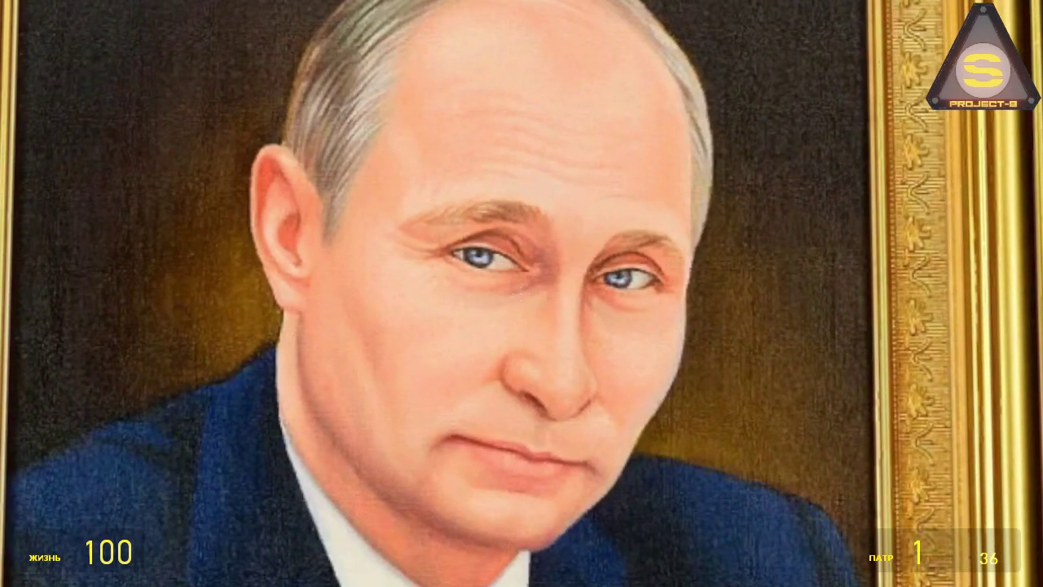
{"action": "right_click", "coordinate": [521, 293]}
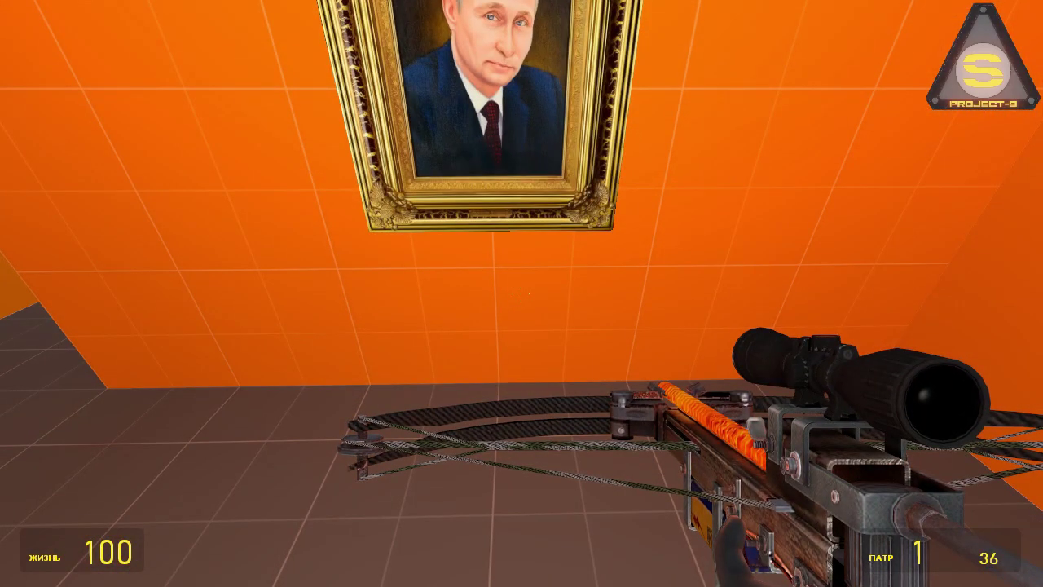
{"action": "key", "text": "1"}
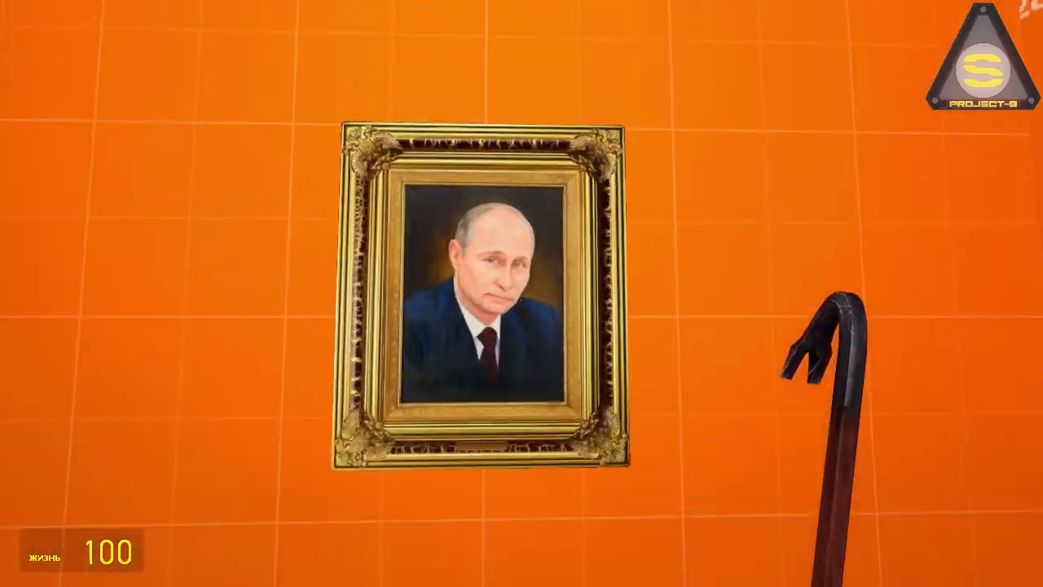
{"action": "key", "text": "w"}
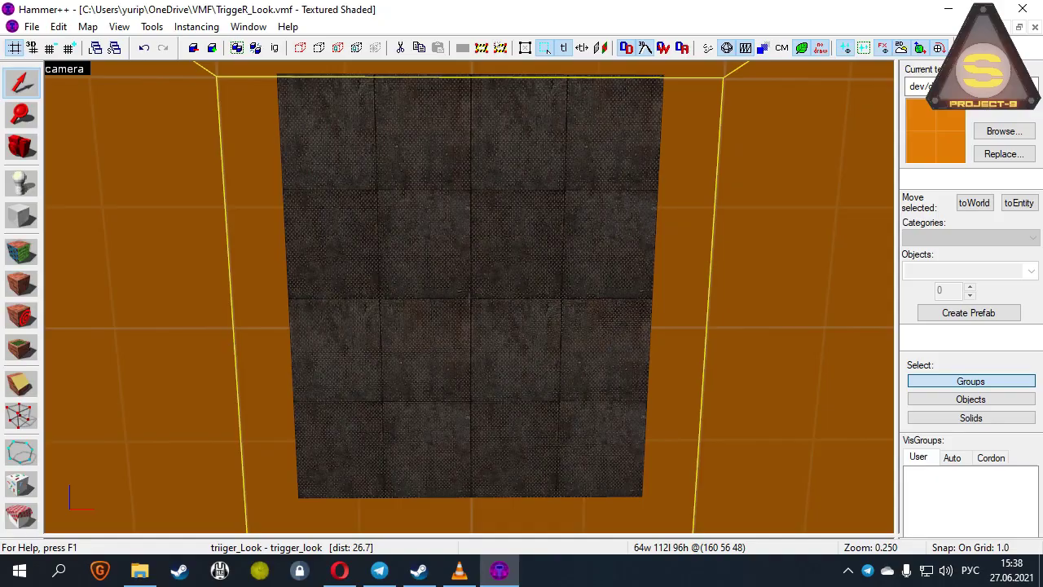
Select the point_anglesensor entity on the dark platform, open its properties and examine its class name
{"action": "key", "text": "w"}
{"action": "key", "text": "s"}
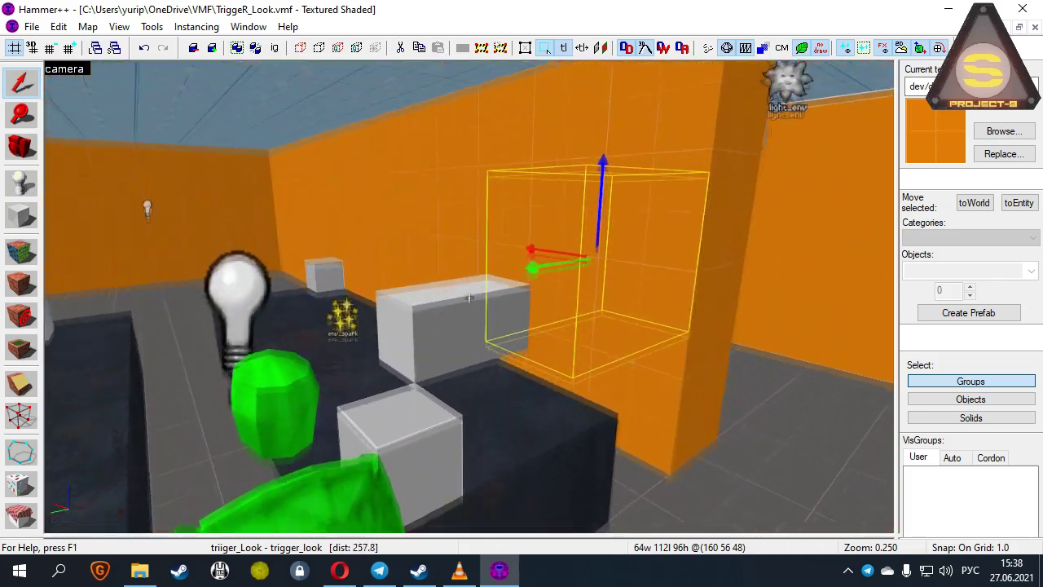
{"action": "key", "text": "w"}
{"action": "key", "text": "s"}
{"action": "key", "text": "d"}
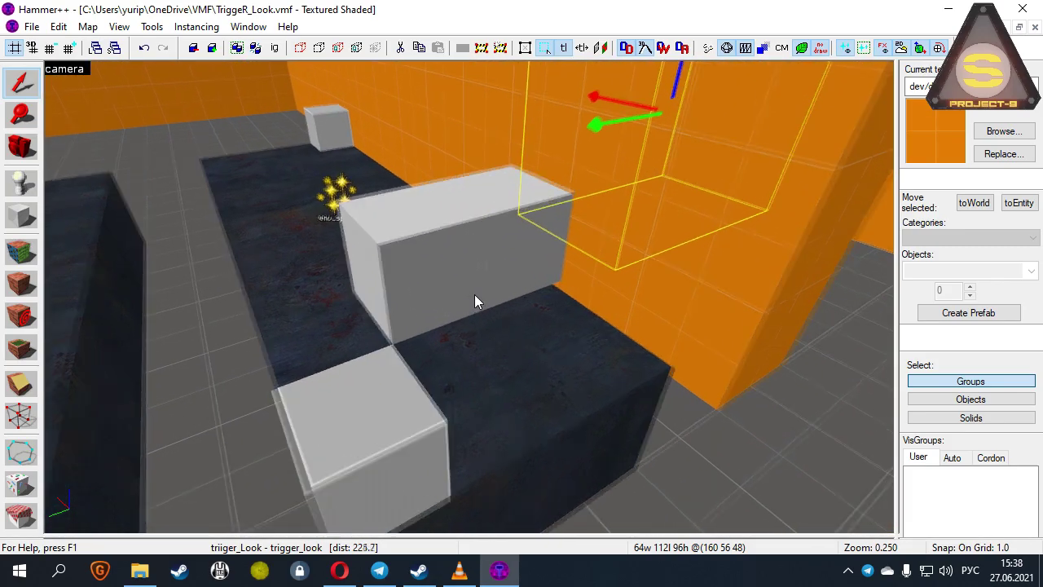
{"action": "left_click", "coordinate": [506, 269]}
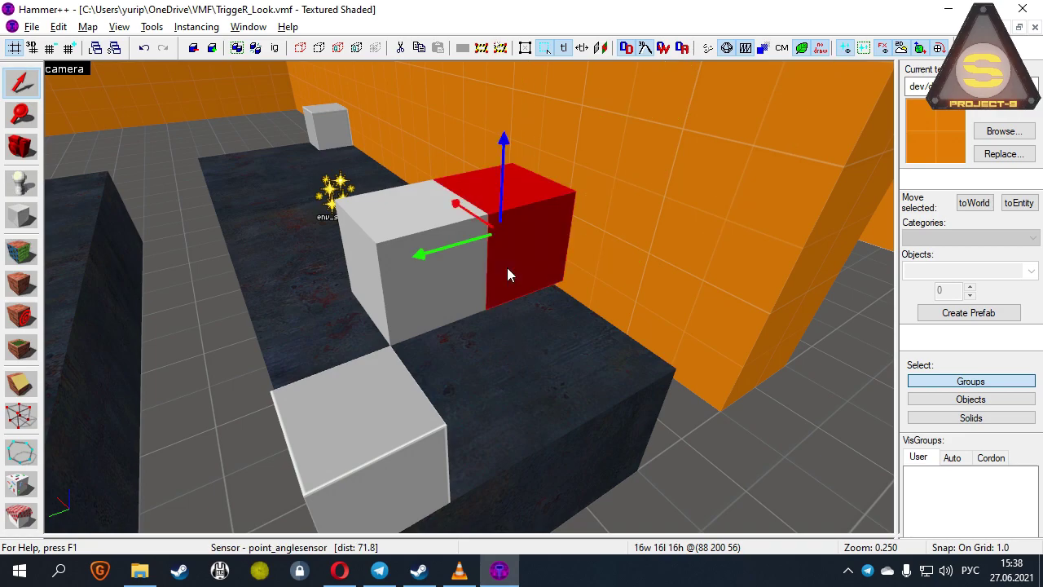
{"action": "key", "text": "alt+Return"}
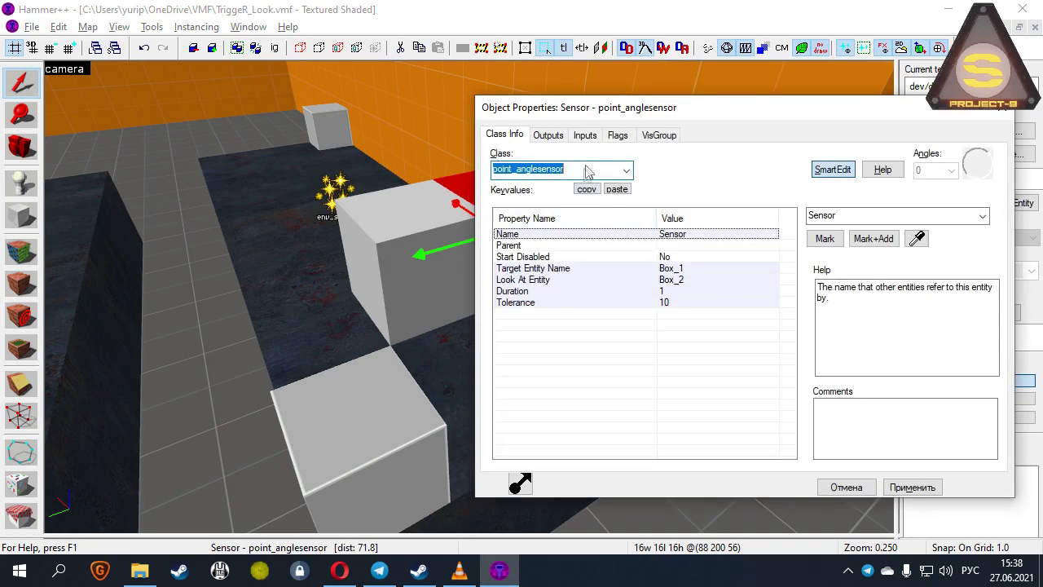
{"action": "double_click", "coordinate": [596, 174]}
{"action": "left_click", "coordinate": [595, 173]}
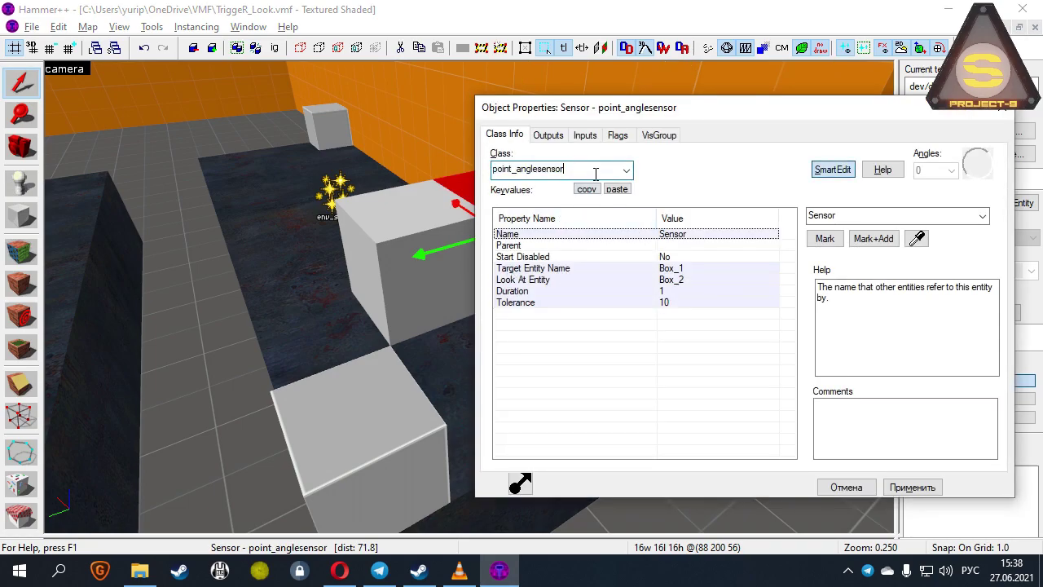
Inspect the two physics boxes and match them to the angle sensor's Target Entity Name and Look At Entity
{"action": "left_click", "coordinate": [367, 430]}
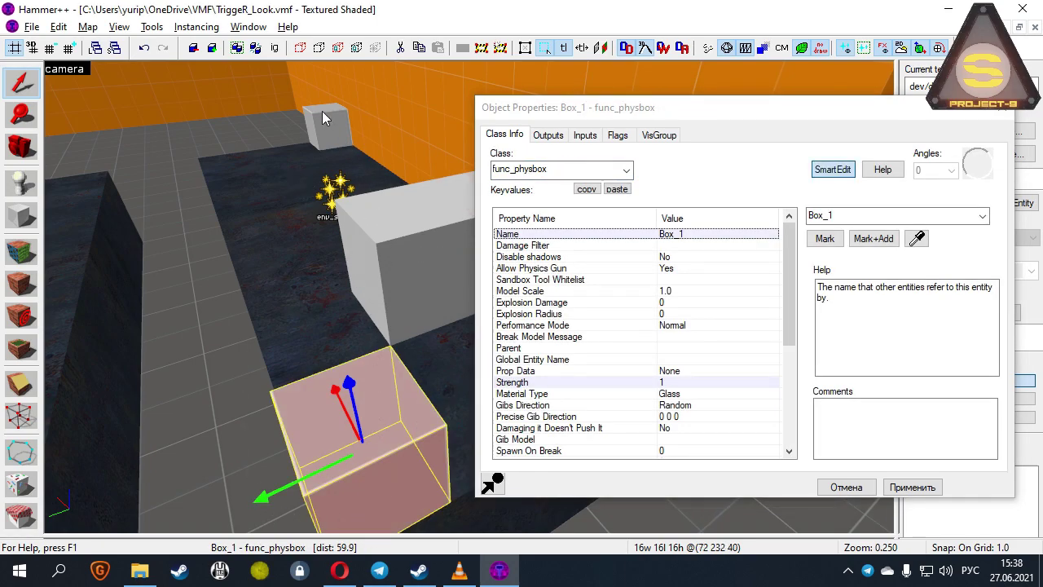
{"action": "key", "text": "z"}
{"action": "key", "text": "z"}
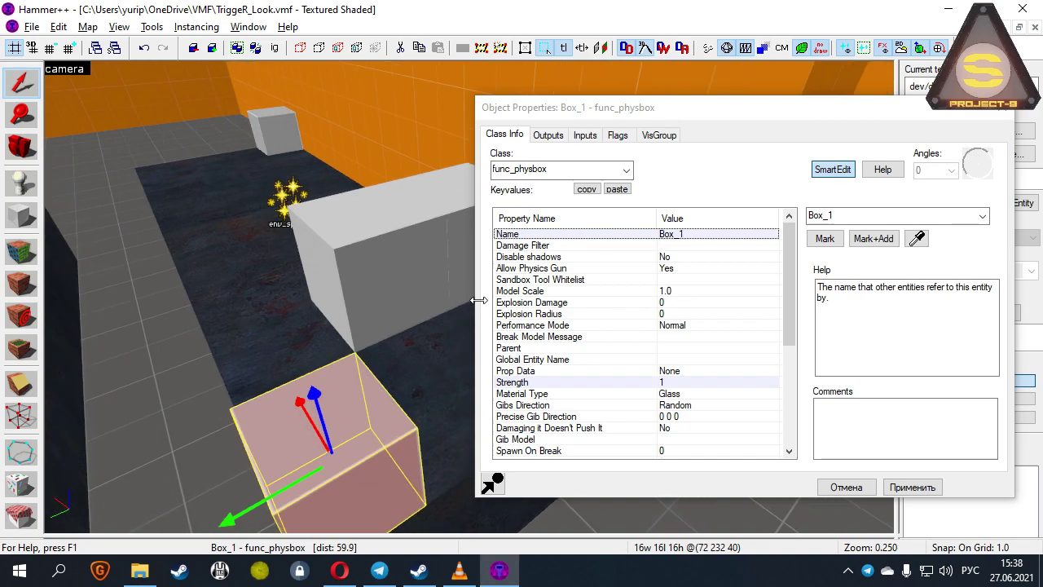
{"action": "left_click", "coordinate": [282, 132]}
{"action": "left_click", "coordinate": [333, 435]}
{"action": "left_click", "coordinate": [450, 206]}
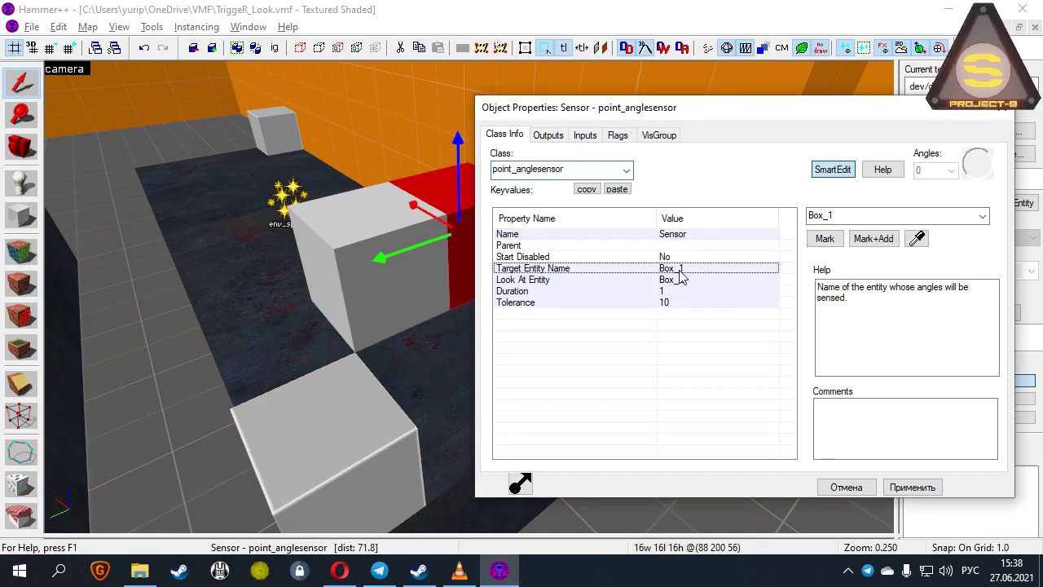
{"action": "left_click", "coordinate": [682, 280]}
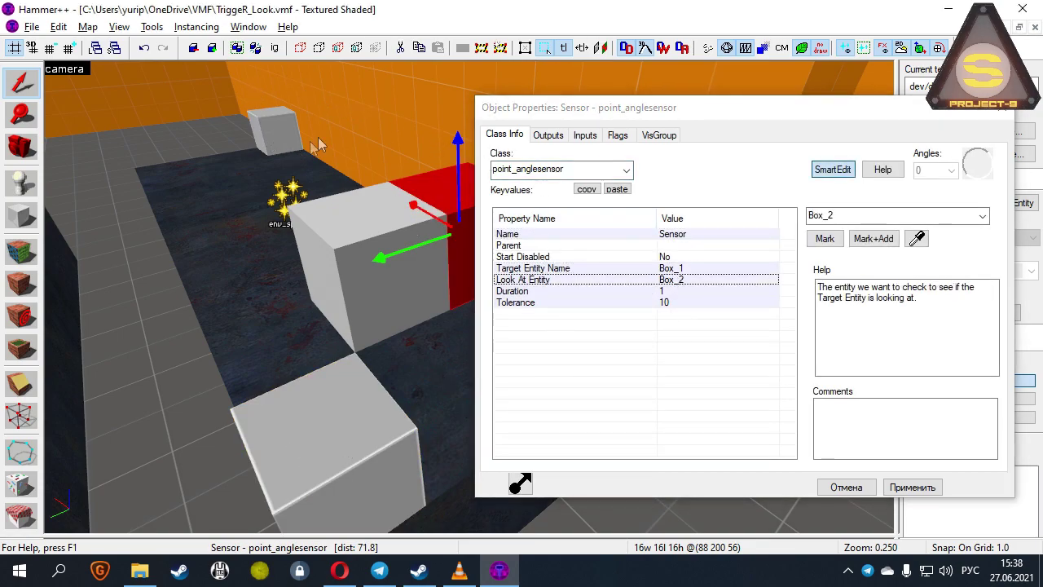
Review the sensor's OnFacingLookat output, locate the env_spark it targets in the scene, and return to the sensor's keyvalues
{"action": "left_click", "coordinate": [548, 135]}
{"action": "left_click", "coordinate": [615, 200]}
{"action": "key", "text": "a"}
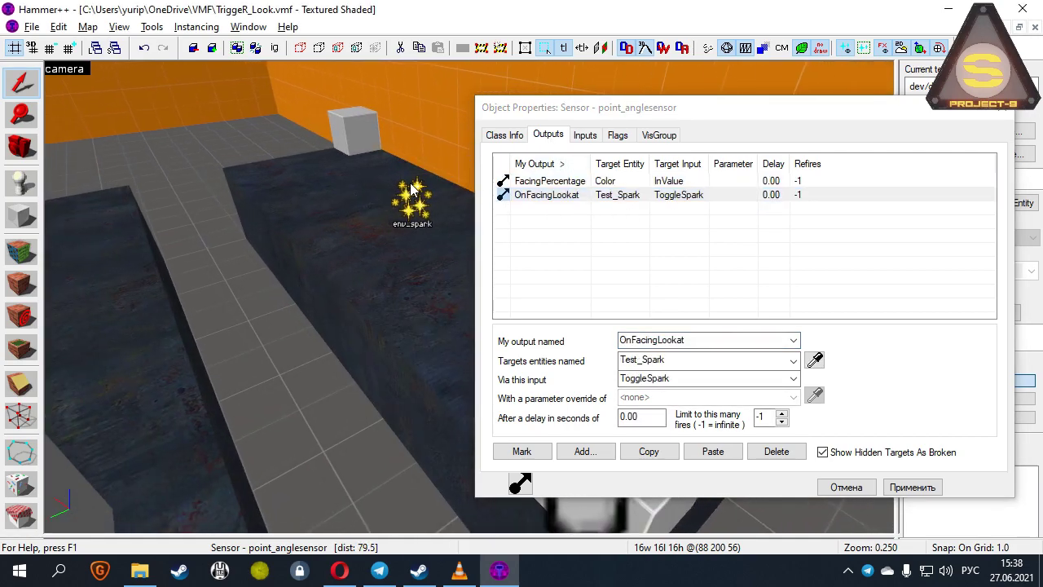
{"action": "key", "text": "d"}
{"action": "left_click", "coordinate": [516, 132]}
{"action": "scroll", "coordinate": [339, 220], "scroll_direction": "up", "scroll_amount": 2}
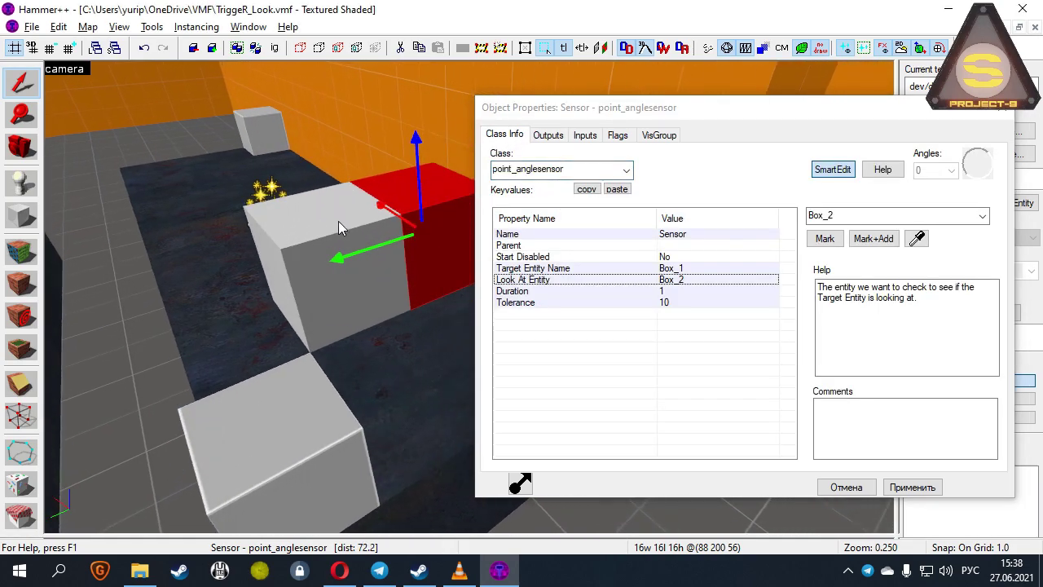
Read the Target Entity Name and Look At Entity descriptions while viewing Box_1 and Box_2 up close
{"action": "left_click", "coordinate": [519, 269]}
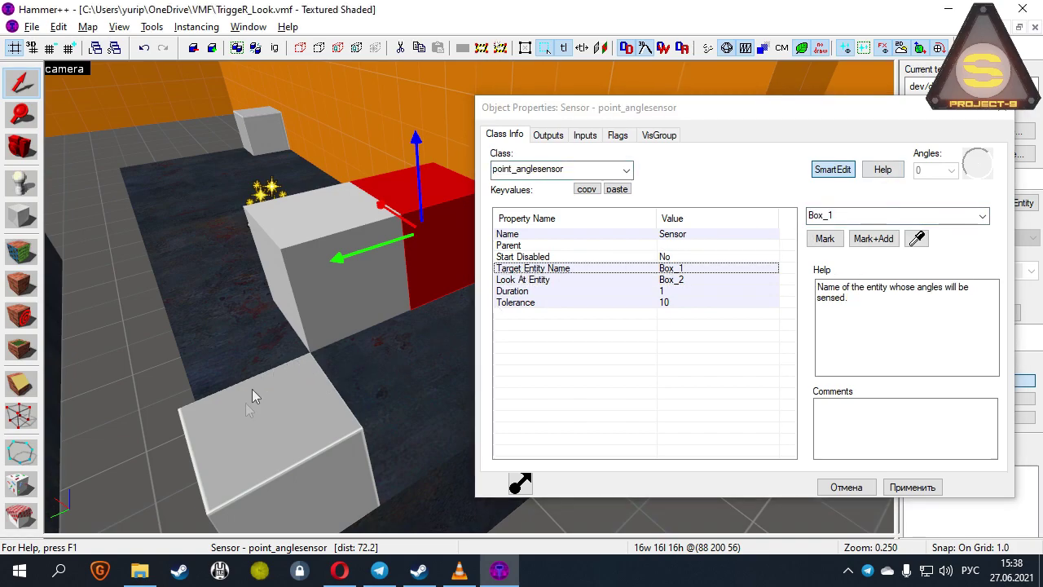
{"action": "key", "text": "z"}
{"action": "key", "text": "a"}
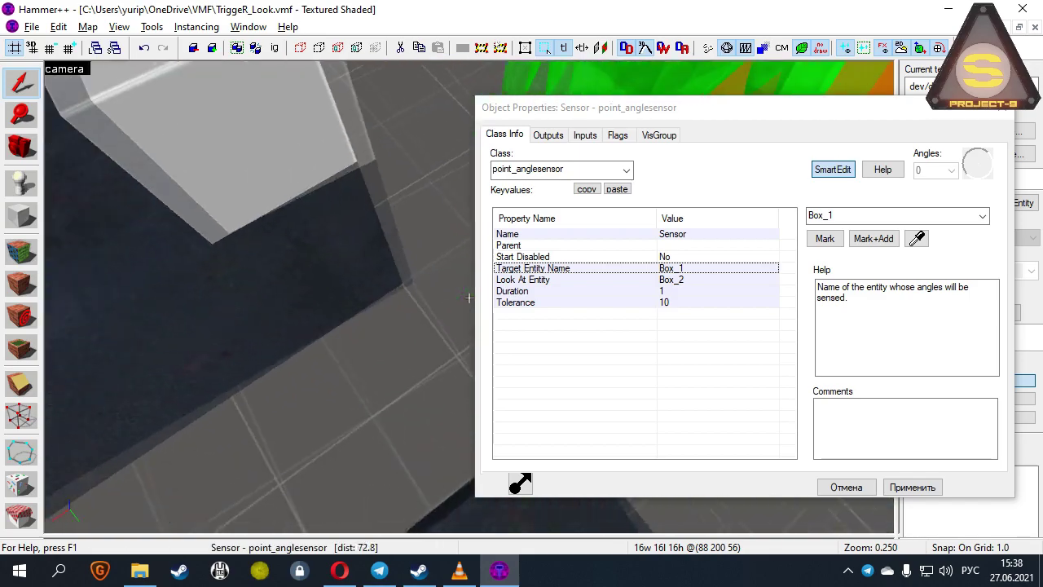
{"action": "key", "text": "z"}
{"action": "key", "text": "z"}
{"action": "key", "text": "z"}
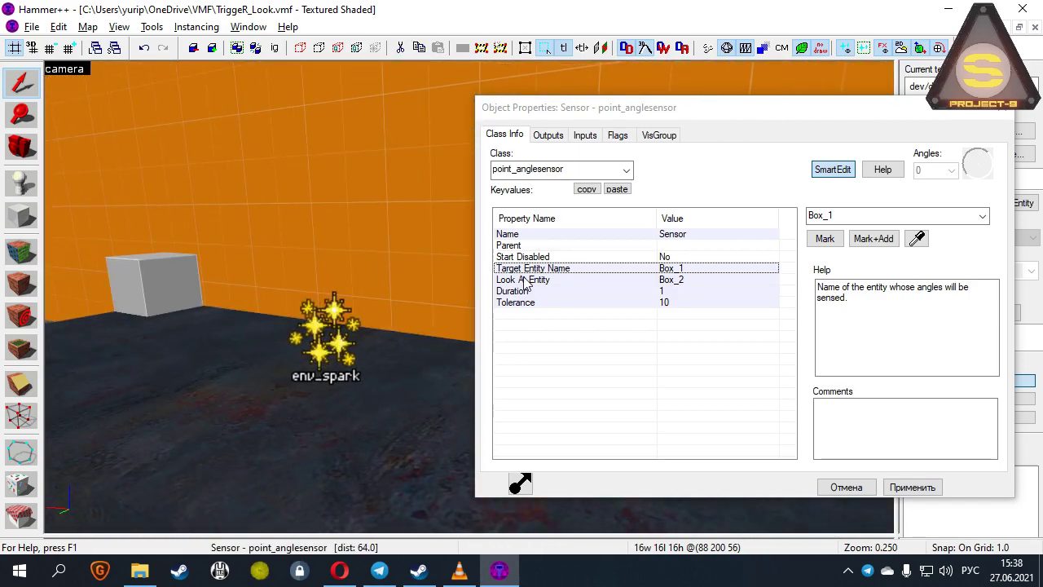
{"action": "left_click", "coordinate": [524, 278]}
{"action": "key", "text": "z"}
{"action": "key", "text": "a"}
{"action": "key", "text": "w"}
{"action": "key", "text": "z"}
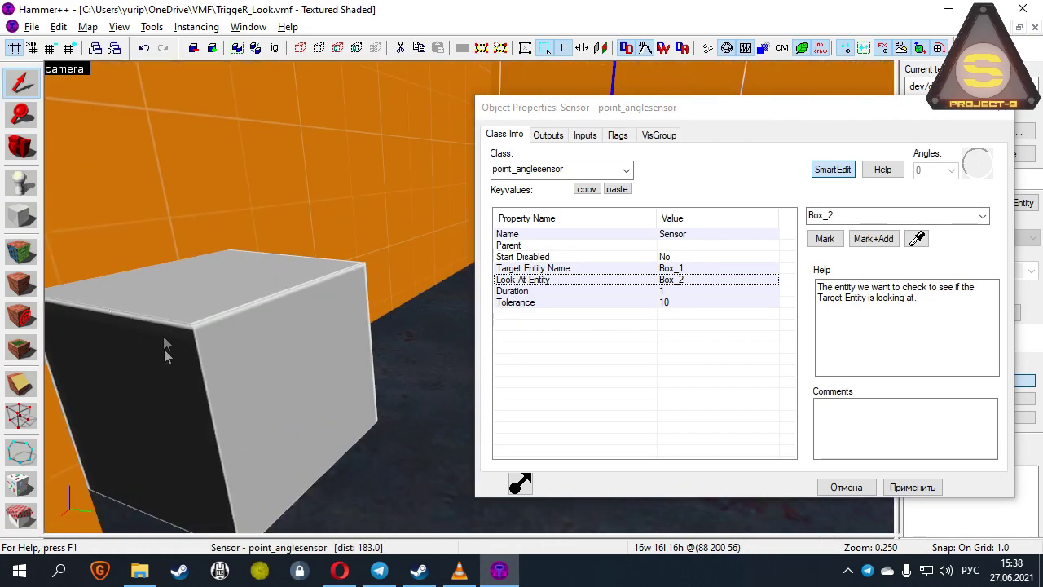
Read the descriptions of the angle sensor's Duration and Tolerance properties
{"action": "left_click", "coordinate": [509, 294]}
{"action": "key", "text": "z"}
{"action": "key", "text": "s"}
{"action": "key", "text": "z"}
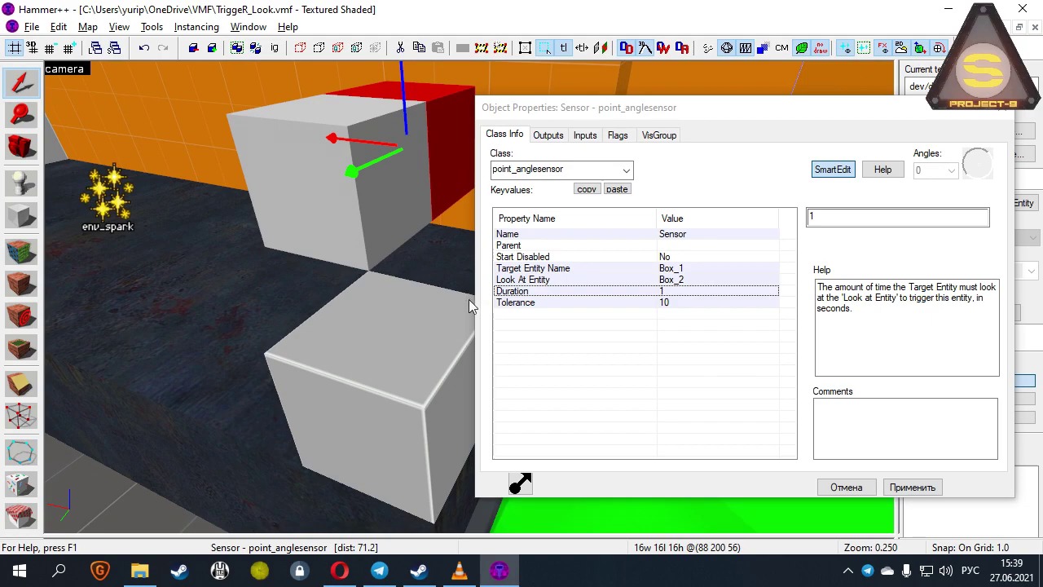
{"action": "left_click", "coordinate": [382, 290]}
{"action": "left_click", "coordinate": [424, 114]}
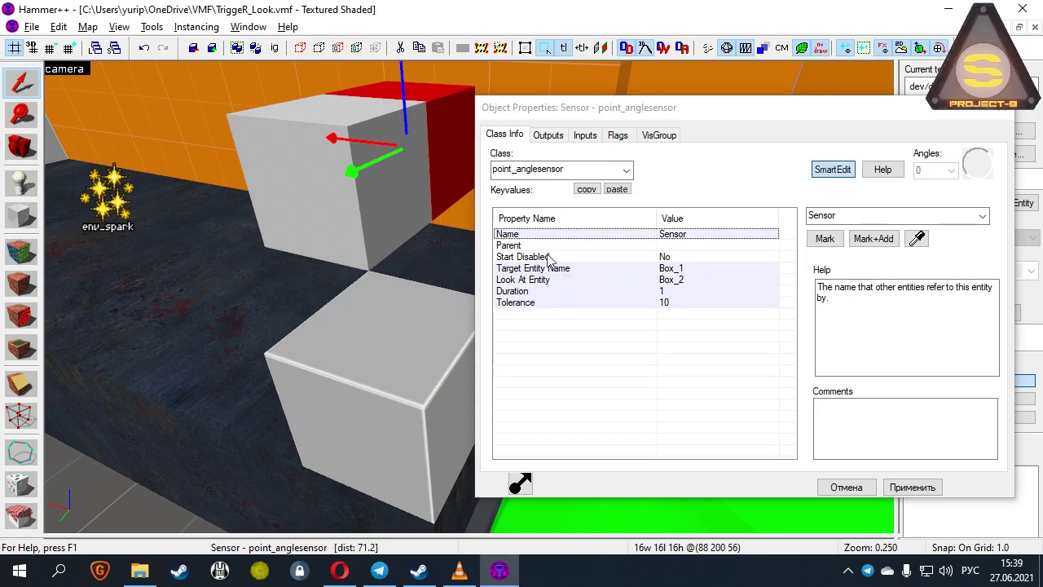
{"action": "left_click", "coordinate": [656, 303]}
{"action": "left_click_drag", "start_coordinate": [817, 217], "coordinate": [794, 219]}
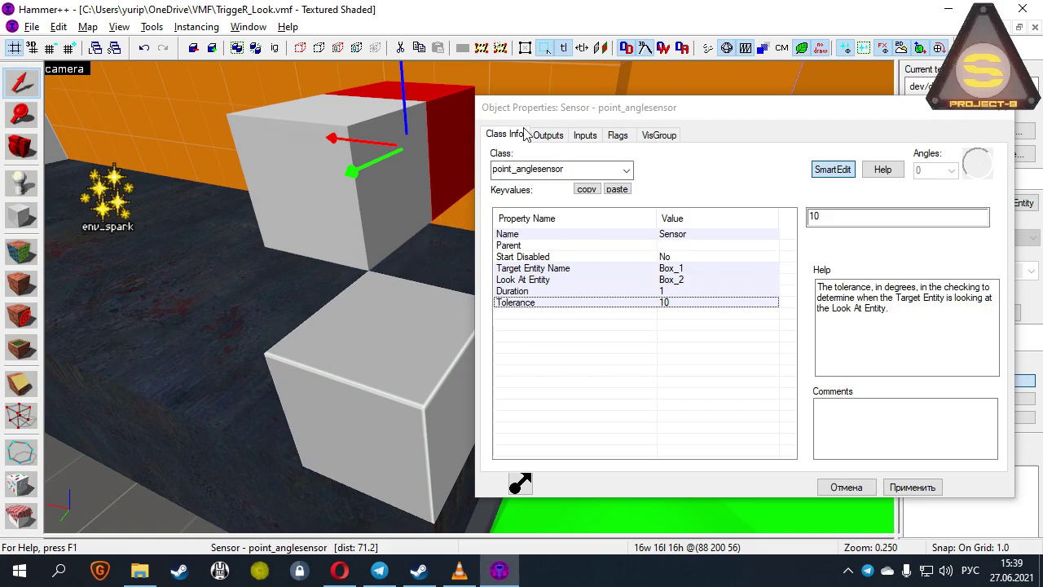
Examine the event name, Test_Spark target and ToggleSpark input of the sensor's OnFacingLookat output
{"action": "left_click", "coordinate": [548, 135]}
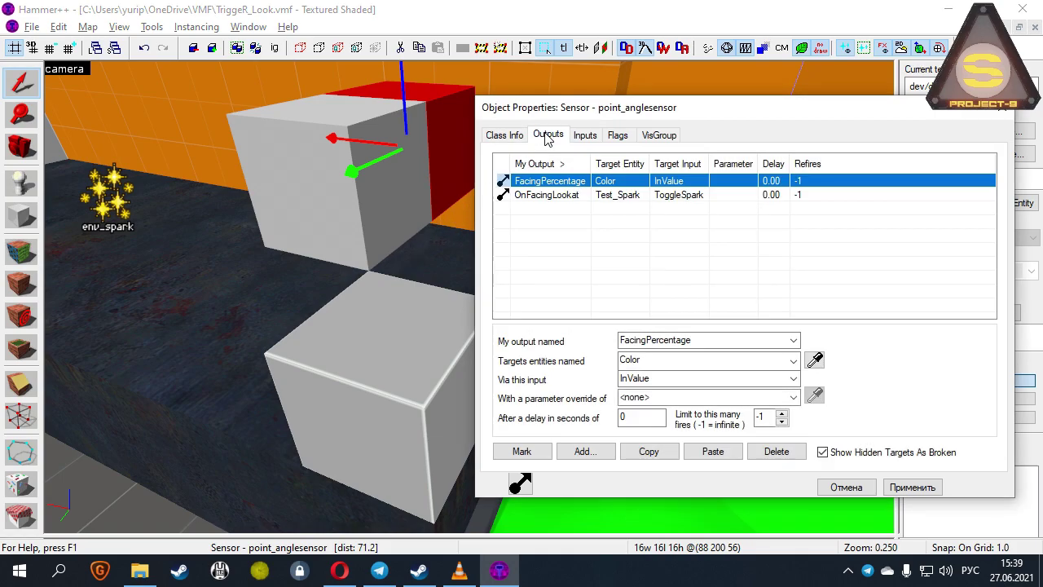
{"action": "left_click", "coordinate": [576, 198]}
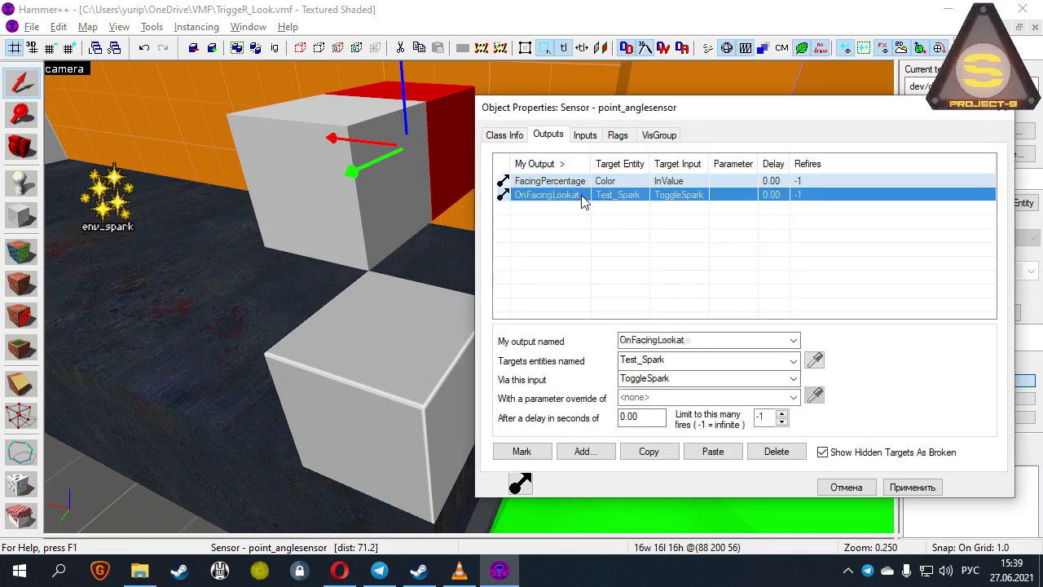
{"action": "left_click", "coordinate": [747, 342]}
{"action": "key", "text": "z"}
{"action": "key", "text": "z"}
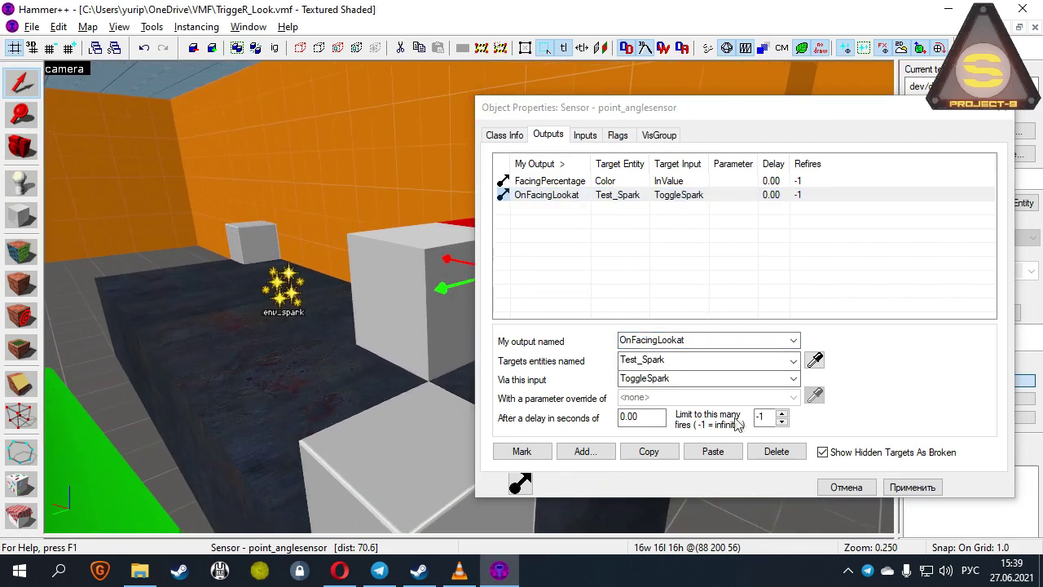
{"action": "left_click", "coordinate": [706, 364]}
{"action": "left_click", "coordinate": [711, 379]}
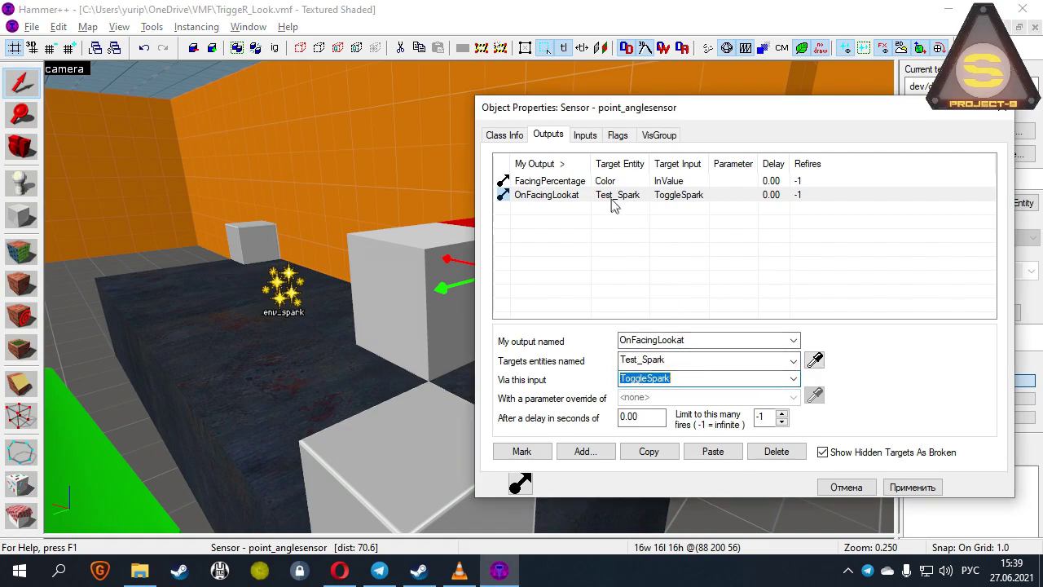
Examine the sensor's FacingPercentage output to Color's InValue, and view the boxes beside the sensor
{"action": "left_click", "coordinate": [591, 181]}
{"action": "left_click", "coordinate": [722, 339]}
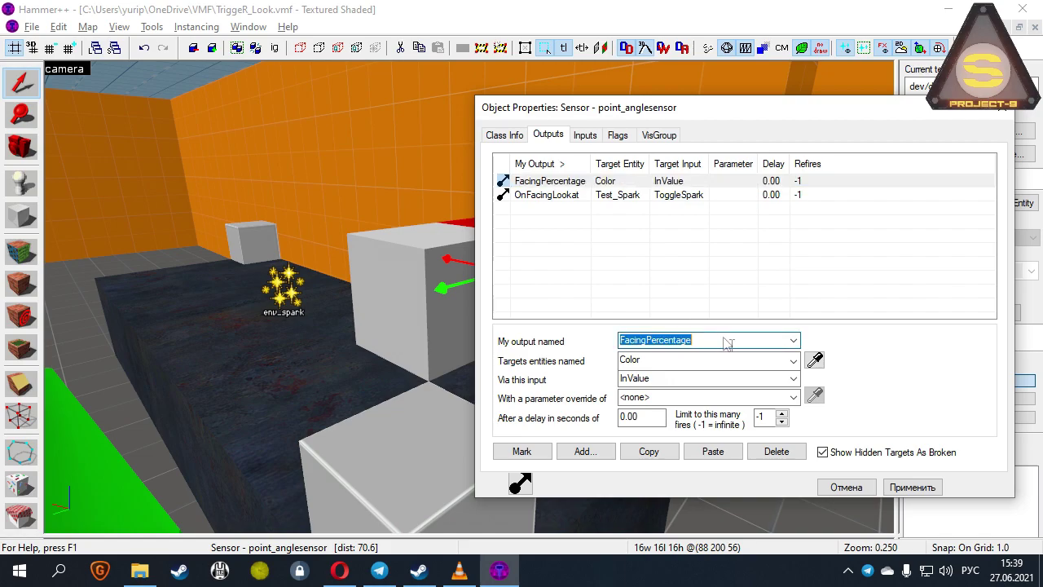
{"action": "key", "text": "a"}
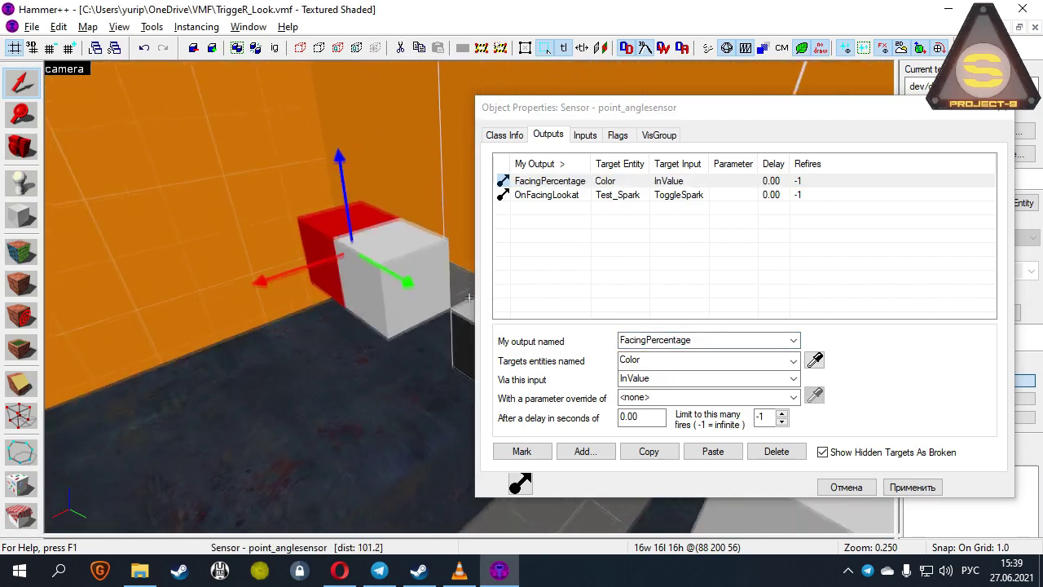
{"action": "key", "text": "w"}
{"action": "key", "text": "z"}
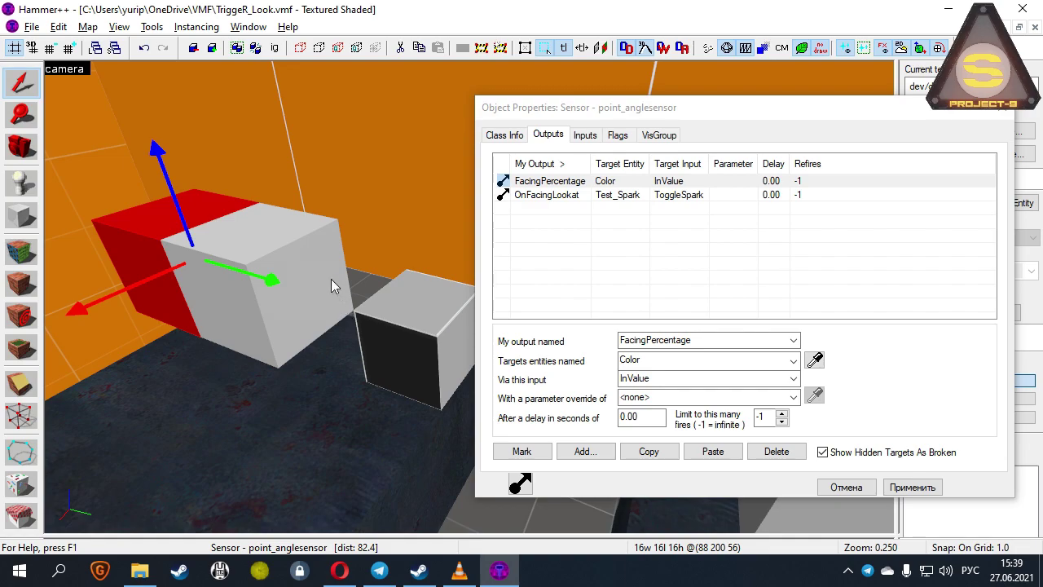
Open the properties of the math_colorblend entity Color and read its Minimum and Maximum Valid Input Value descriptions
{"action": "left_click", "coordinate": [664, 378]}
{"action": "left_click", "coordinate": [652, 391]}
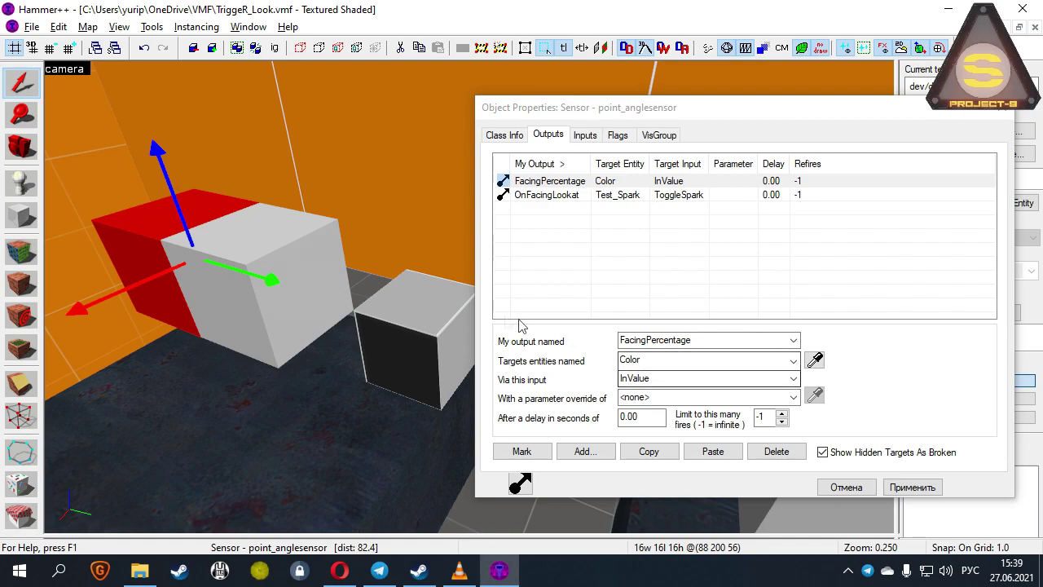
{"action": "left_click", "coordinate": [323, 259]}
{"action": "left_click", "coordinate": [512, 135]}
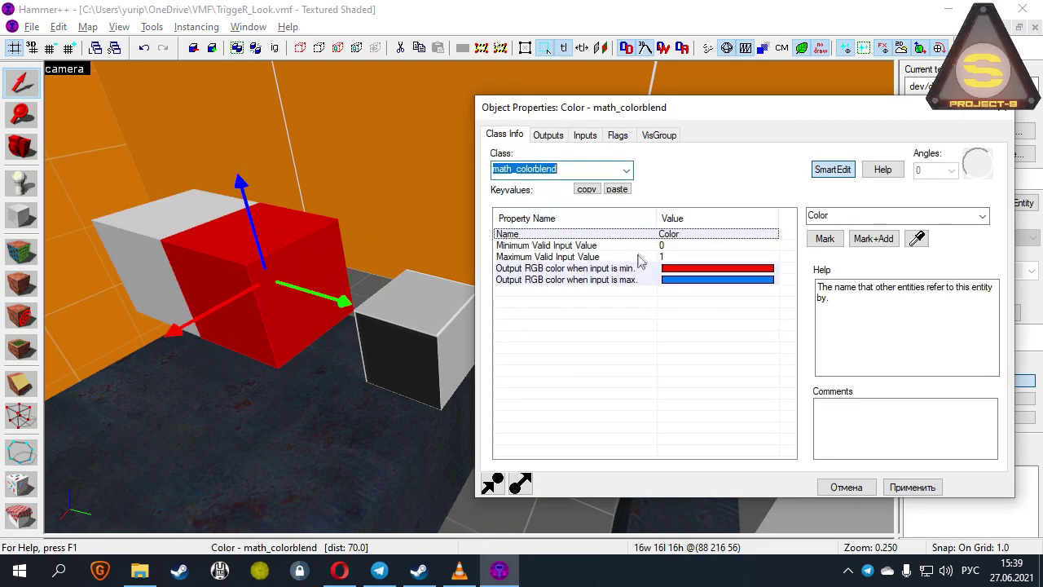
{"action": "left_click", "coordinate": [652, 245]}
{"action": "left_click", "coordinate": [654, 257]}
{"action": "left_click", "coordinate": [654, 245]}
{"action": "left_click", "coordinate": [657, 256]}
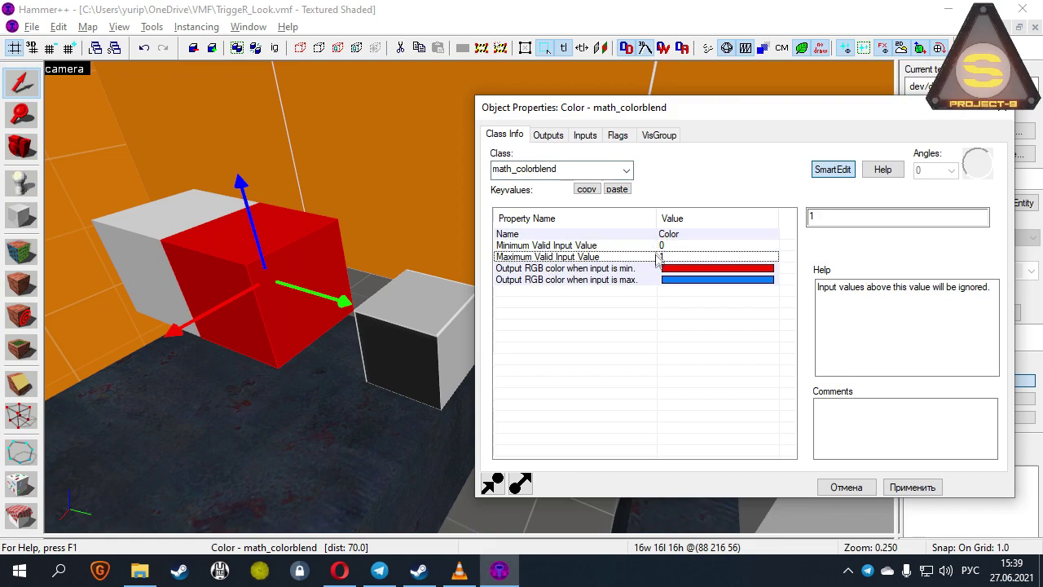
Examine Color's OutColor output to Box_1, and trace its incoming connection back to the Sensor entity's outputs
{"action": "left_click", "coordinate": [548, 135]}
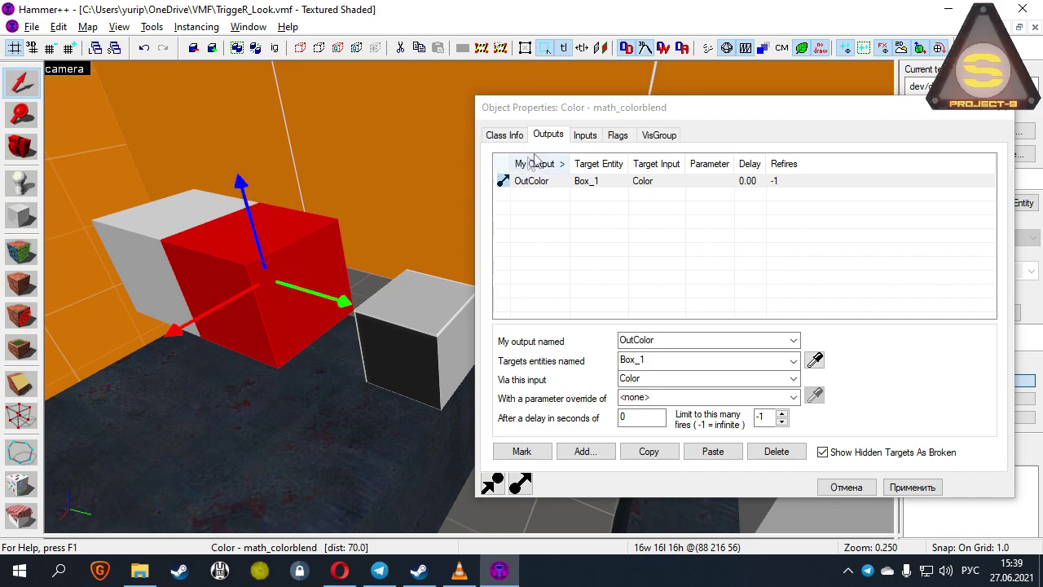
{"action": "left_click", "coordinate": [585, 135]}
{"action": "double_click", "coordinate": [596, 183]}
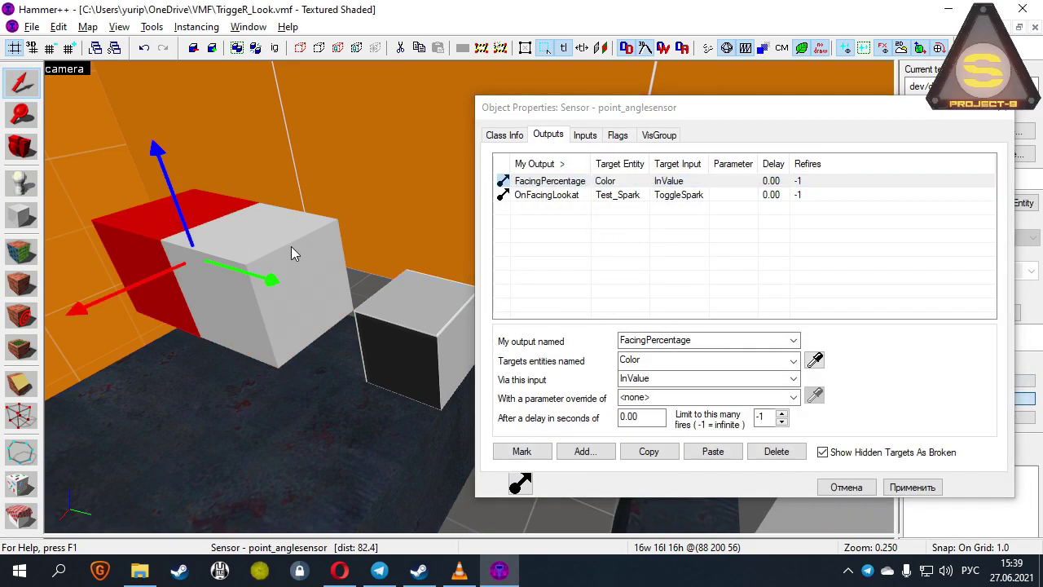
Return to the Color entity's properties and examine its RGB output colors for the minimum and maximum input, then close them
{"action": "key", "text": "z"}
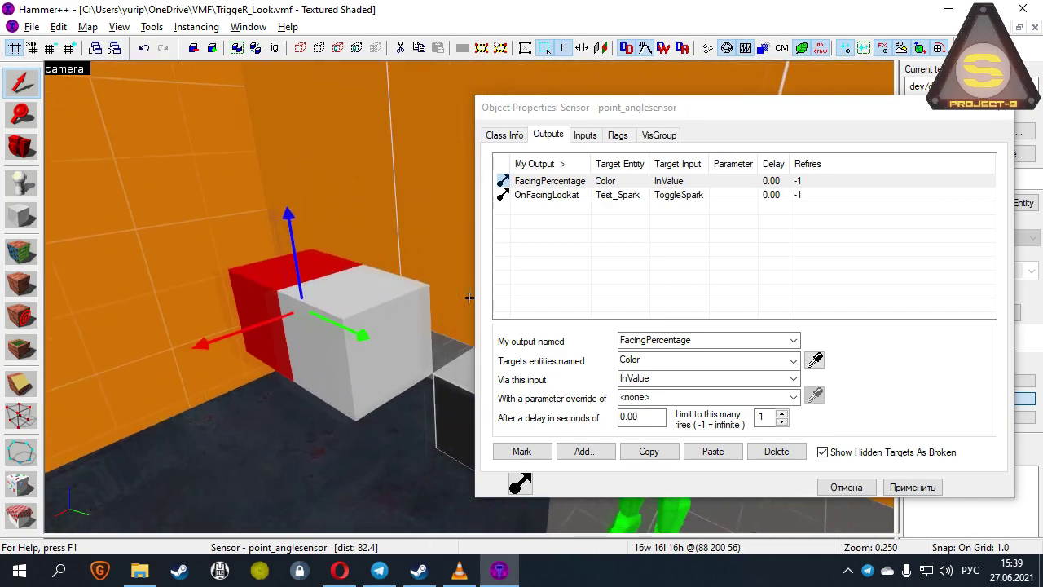
{"action": "key", "text": "w"}
{"action": "left_click", "coordinate": [334, 244]}
{"action": "left_click", "coordinate": [512, 136]}
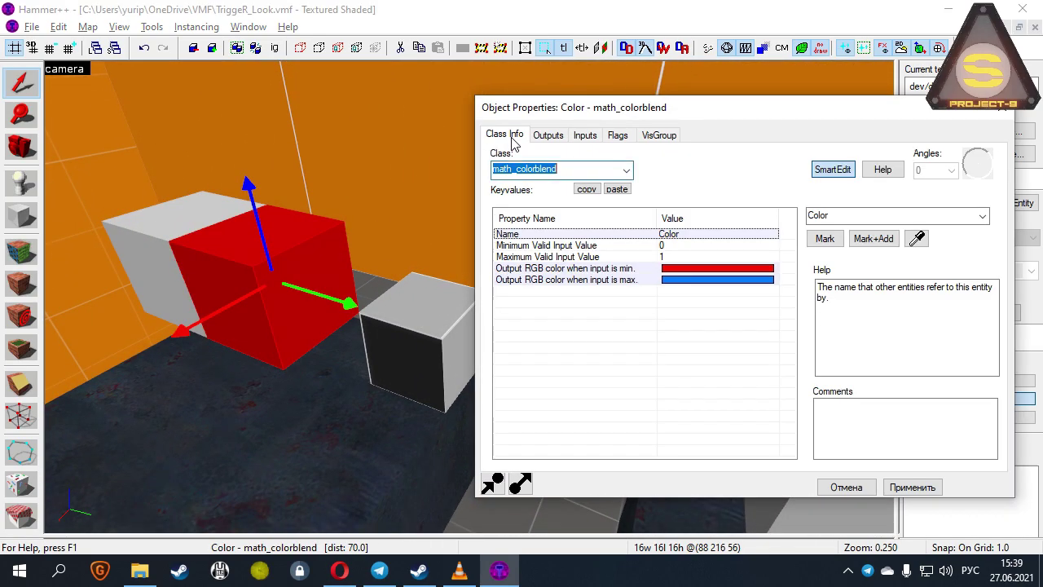
{"action": "left_click", "coordinate": [720, 273]}
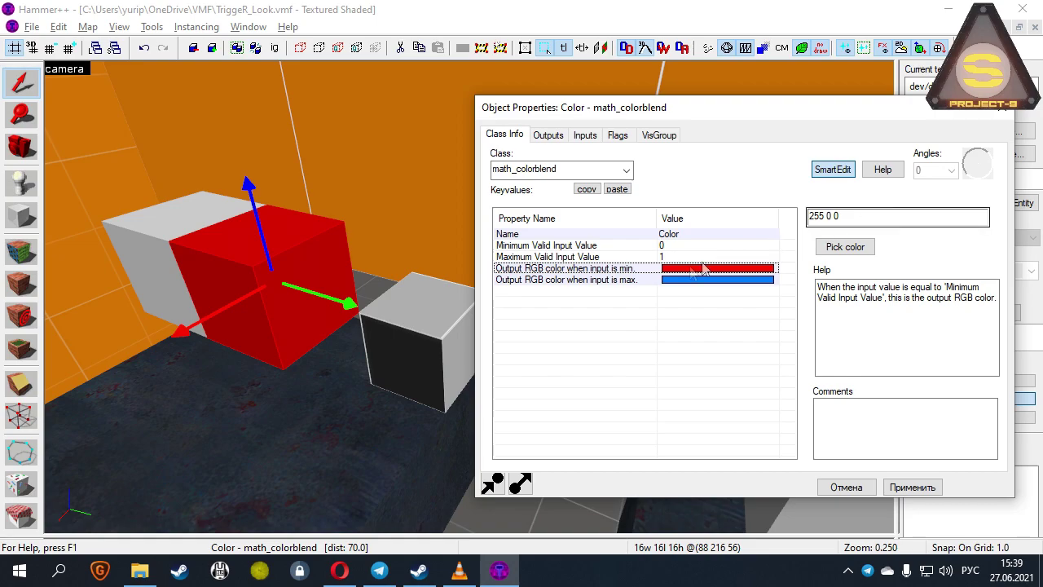
{"action": "left_click", "coordinate": [577, 246]}
{"action": "left_click", "coordinate": [607, 269]}
{"action": "left_click", "coordinate": [611, 280]}
{"action": "left_click", "coordinate": [614, 258]}
{"action": "left_click", "coordinate": [618, 268]}
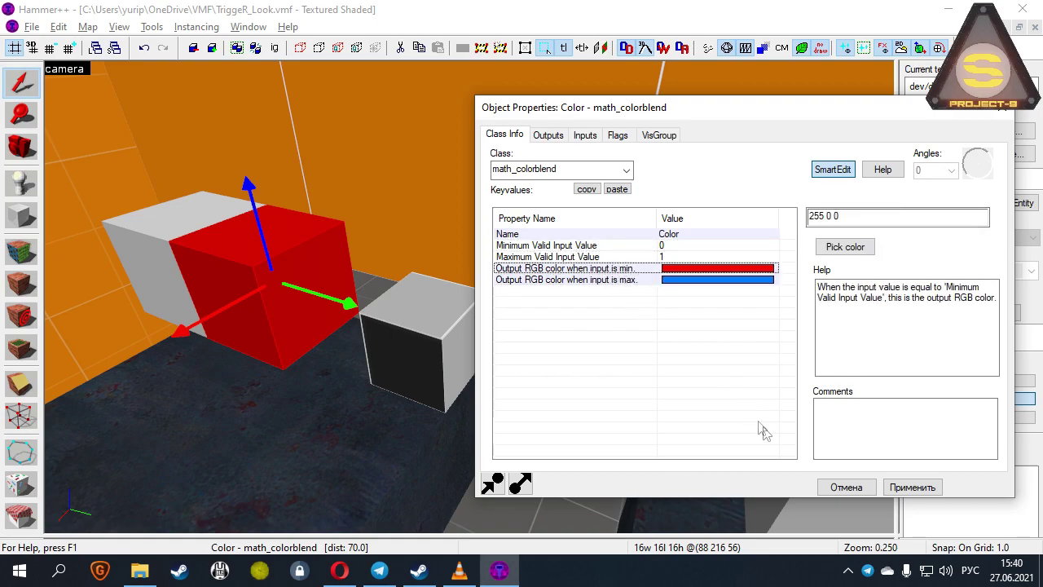
{"action": "left_click", "coordinate": [844, 487]}
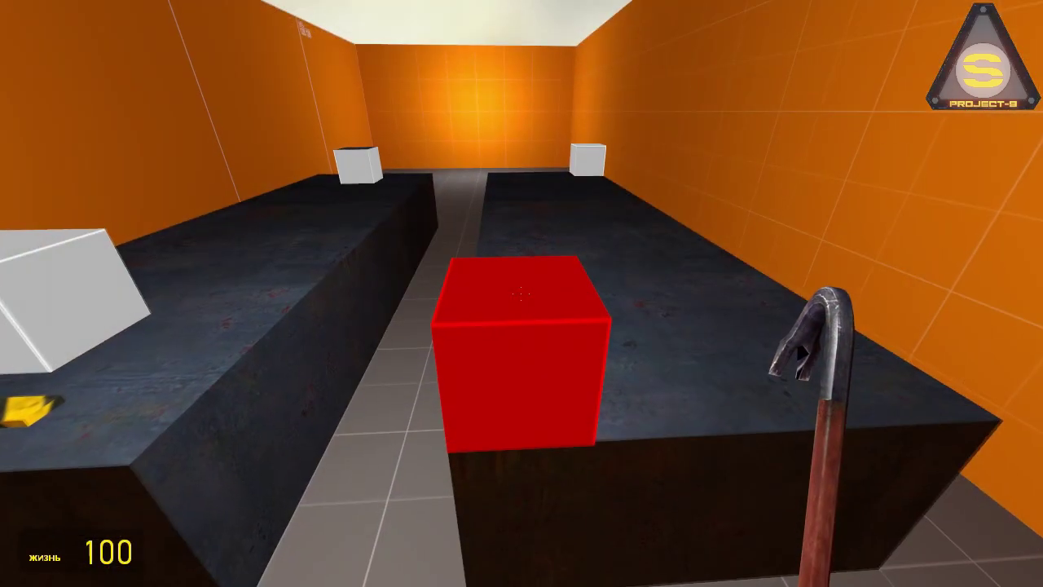
{"action": "key", "text": "1"}
{"action": "key", "text": "s"}
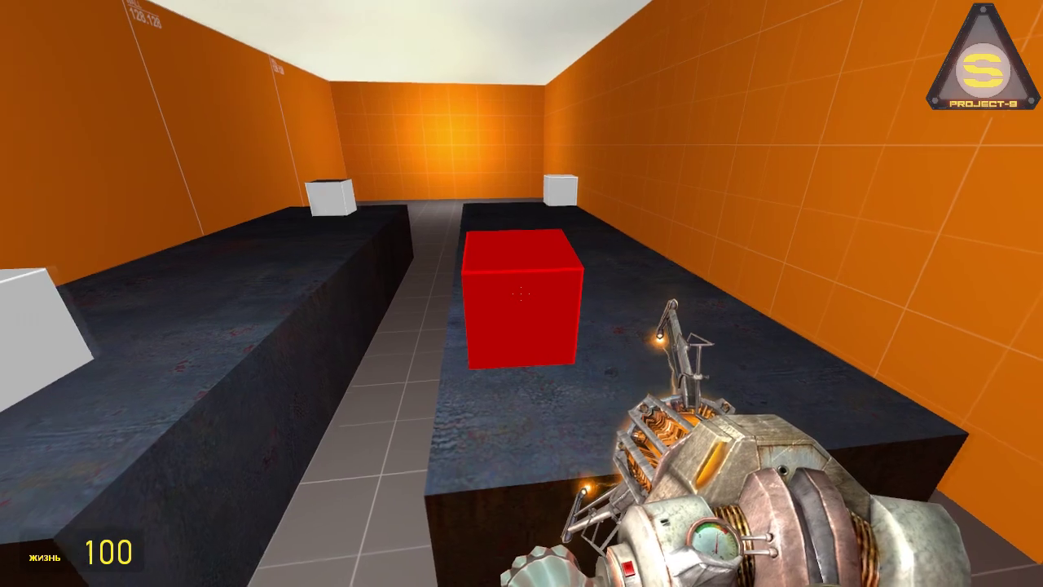
{"action": "right_click", "coordinate": [522, 293]}
{"action": "left_click", "coordinate": [521, 293]}
{"action": "key", "text": "a"}
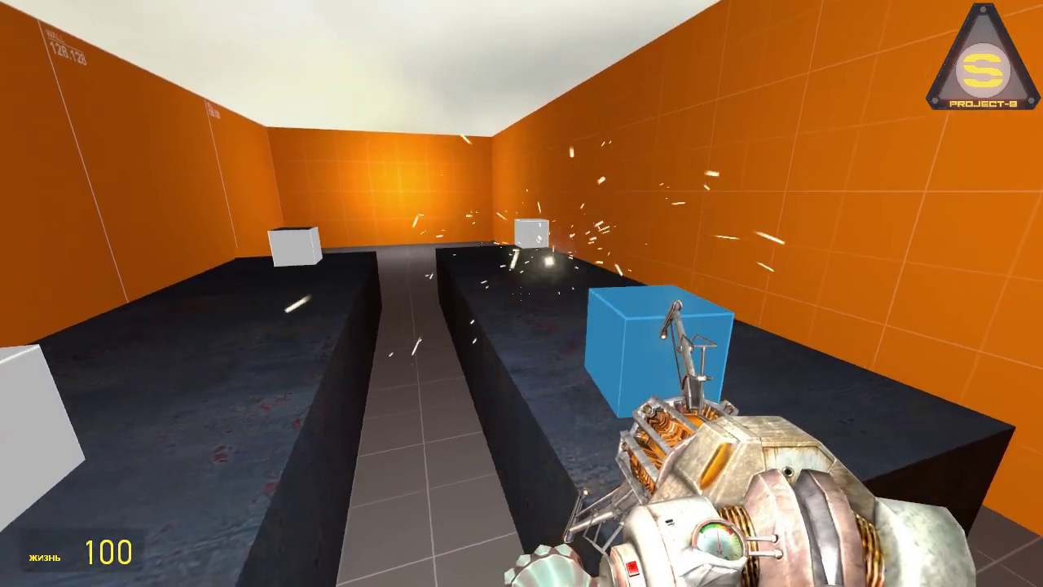
{"action": "key", "text": "d"}
{"action": "right_click", "coordinate": [521, 293]}
{"action": "key", "text": "s"}
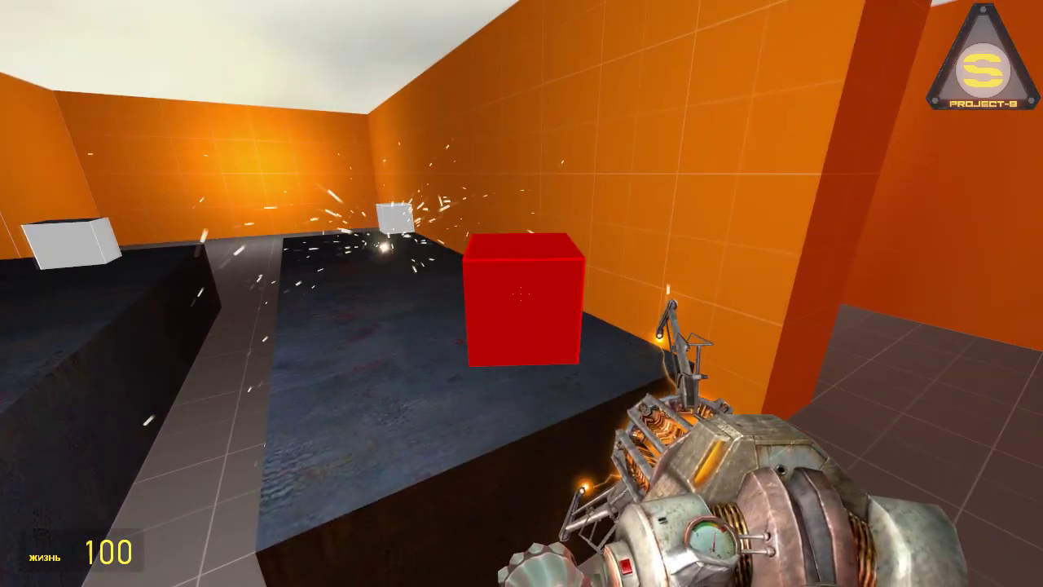
{"action": "key", "text": "w"}
{"action": "key", "text": "a"}
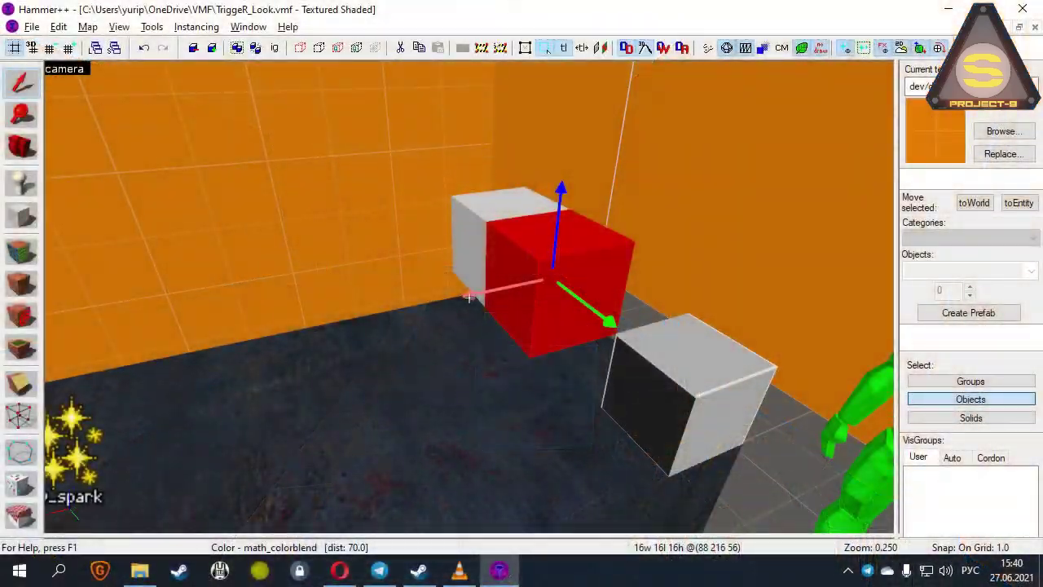
Locate Box_4 in the second setup, and inspect the properties of info_target target_3 and its parent Box_3
{"action": "key", "text": "s"}
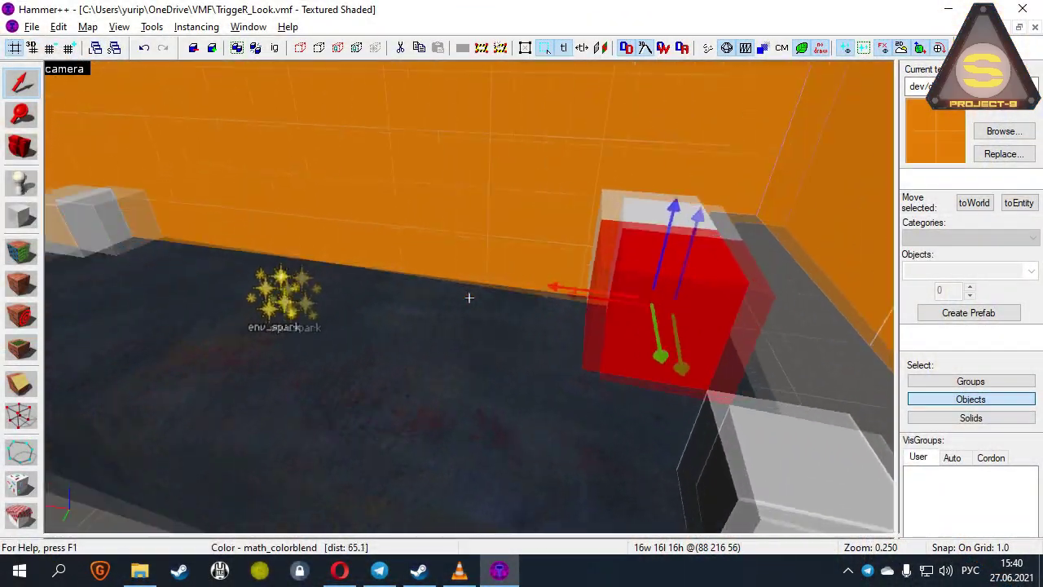
{"action": "key", "text": "w"}
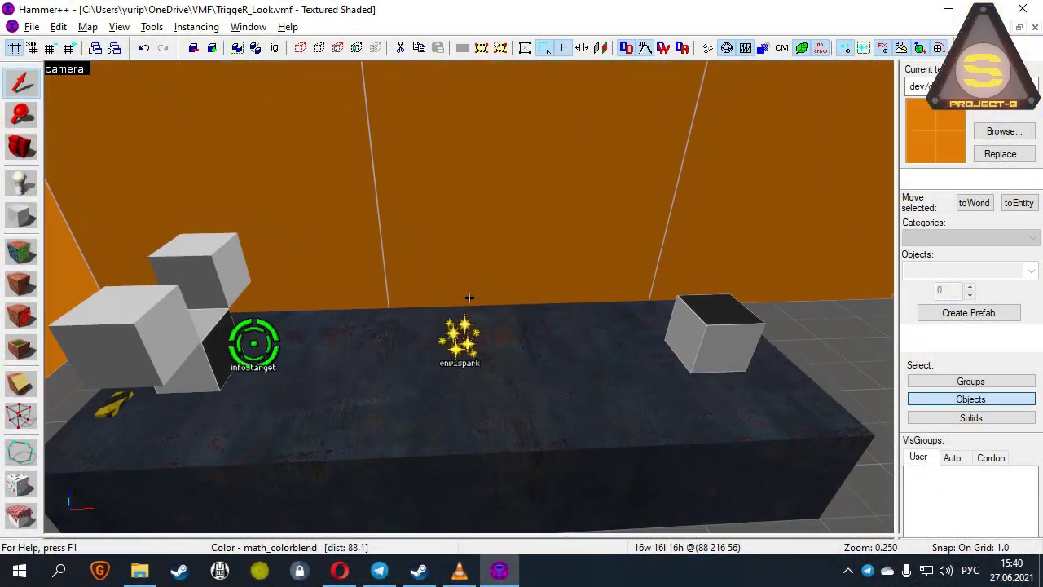
{"action": "key", "text": "w"}
{"action": "key", "text": "z"}
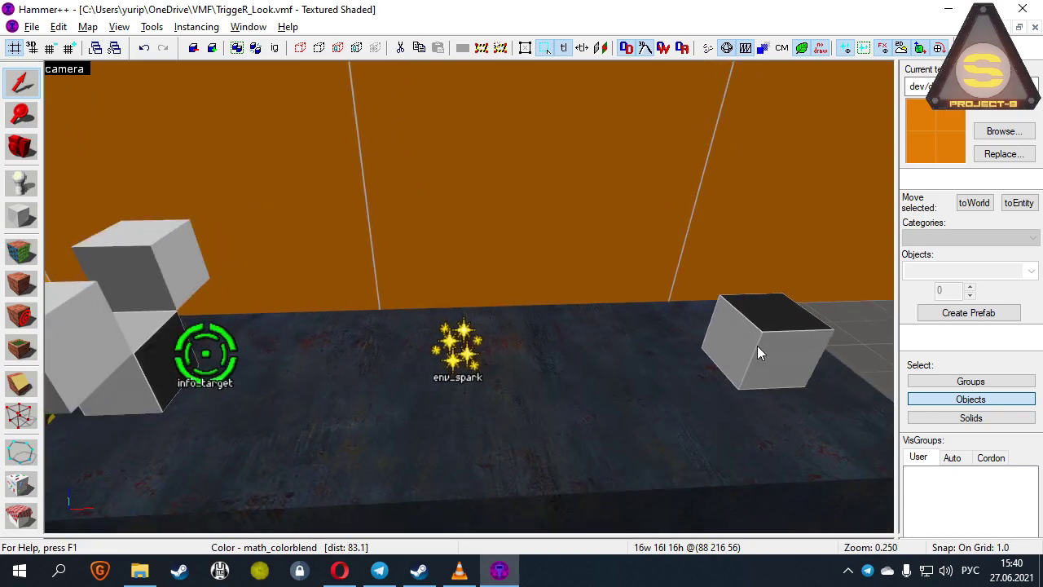
{"action": "left_click", "coordinate": [757, 352]}
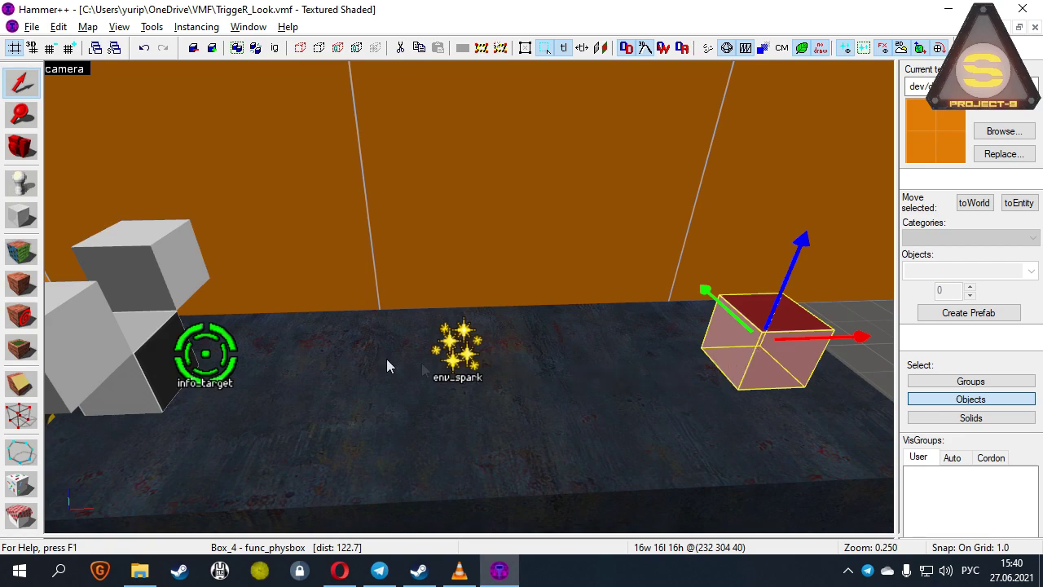
{"action": "left_click", "coordinate": [222, 345]}
{"action": "double_click", "coordinate": [221, 345]}
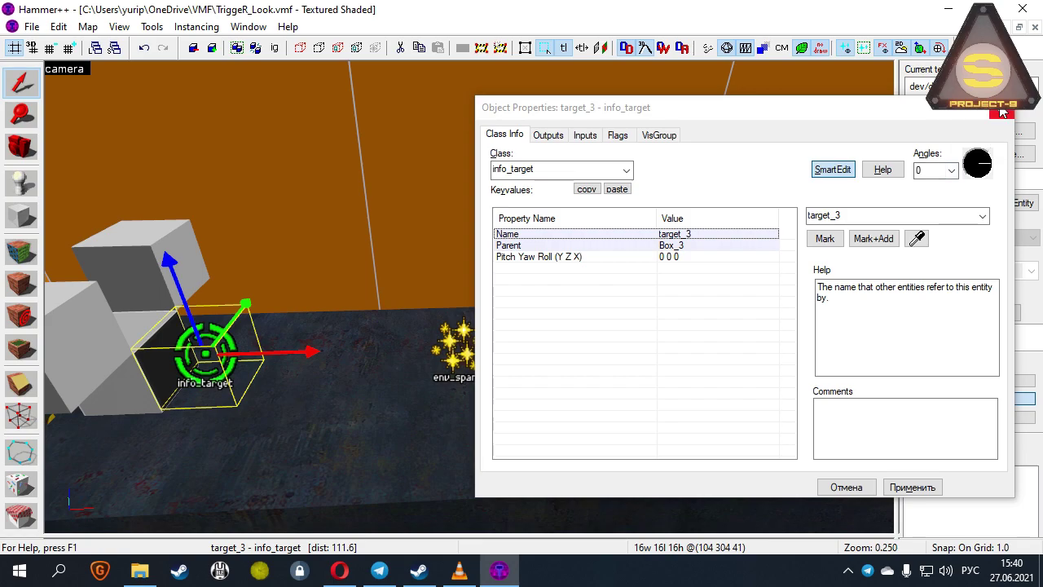
{"action": "left_click", "coordinate": [127, 396]}
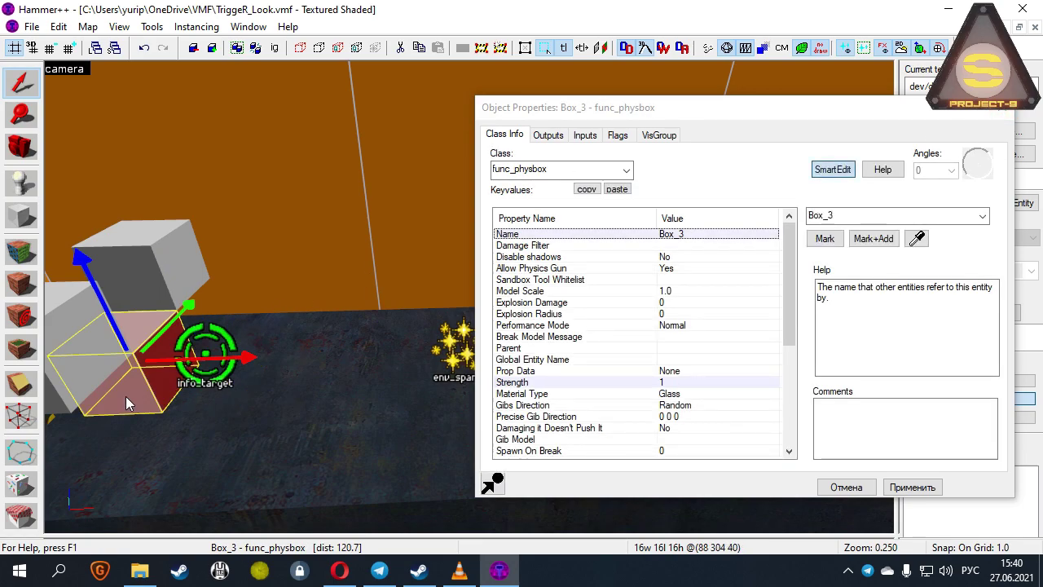
{"action": "left_click", "coordinate": [826, 486]}
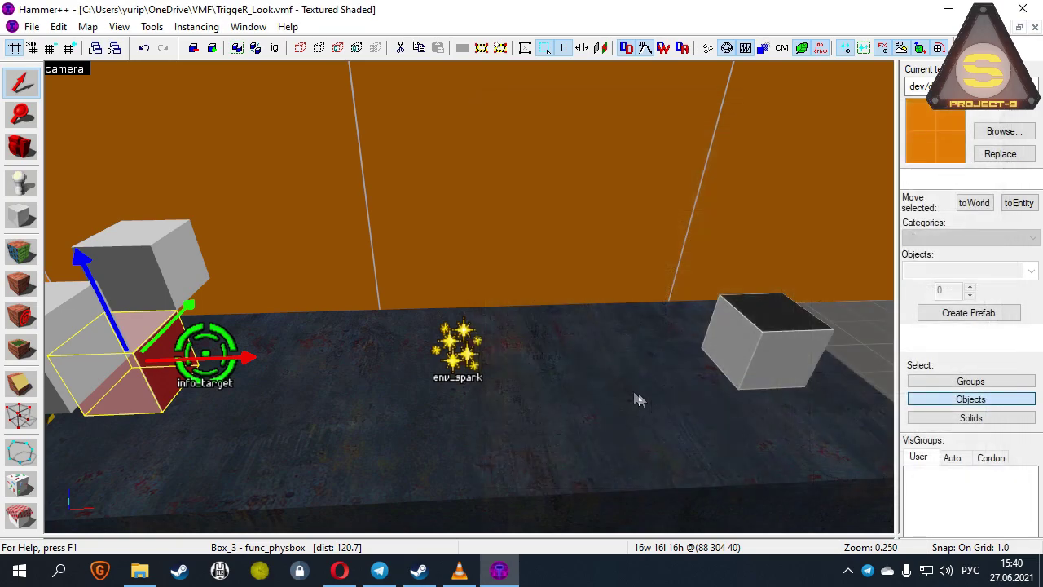
Delete Box_4 at the far end of the platform to uncover the info_target inside it
{"action": "key", "text": "z"}
{"action": "key", "text": "w"}
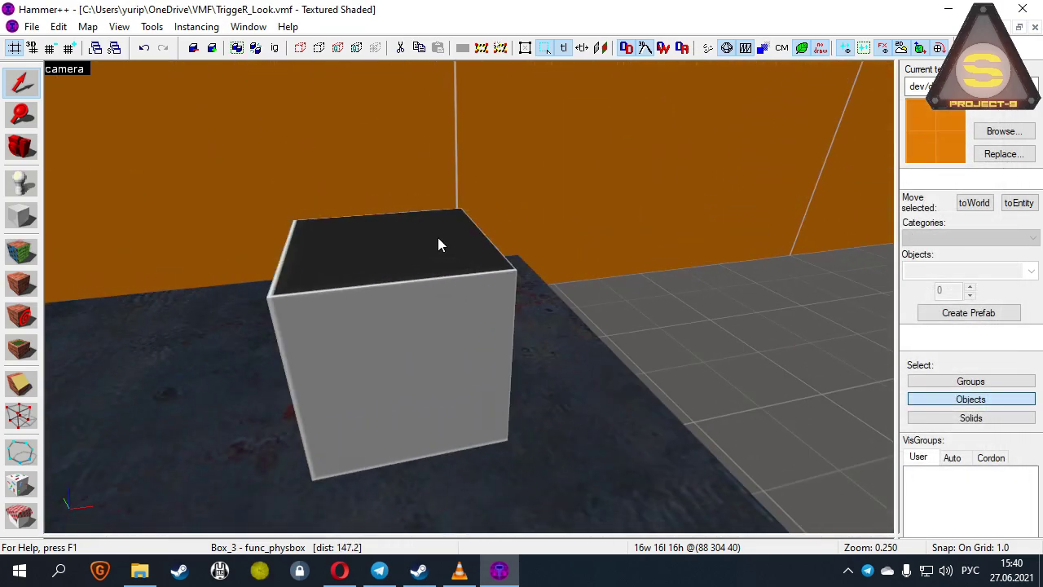
{"action": "left_click", "coordinate": [438, 239]}
{"action": "key", "text": "z"}
{"action": "key", "text": "w"}
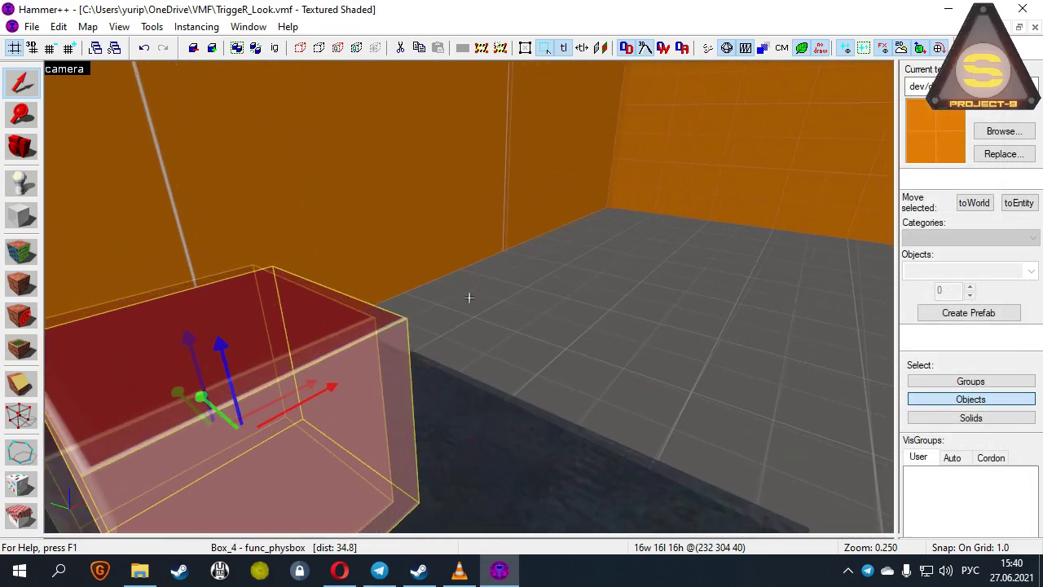
{"action": "key", "text": "a"}
{"action": "key", "text": "d"}
{"action": "key", "text": "s"}
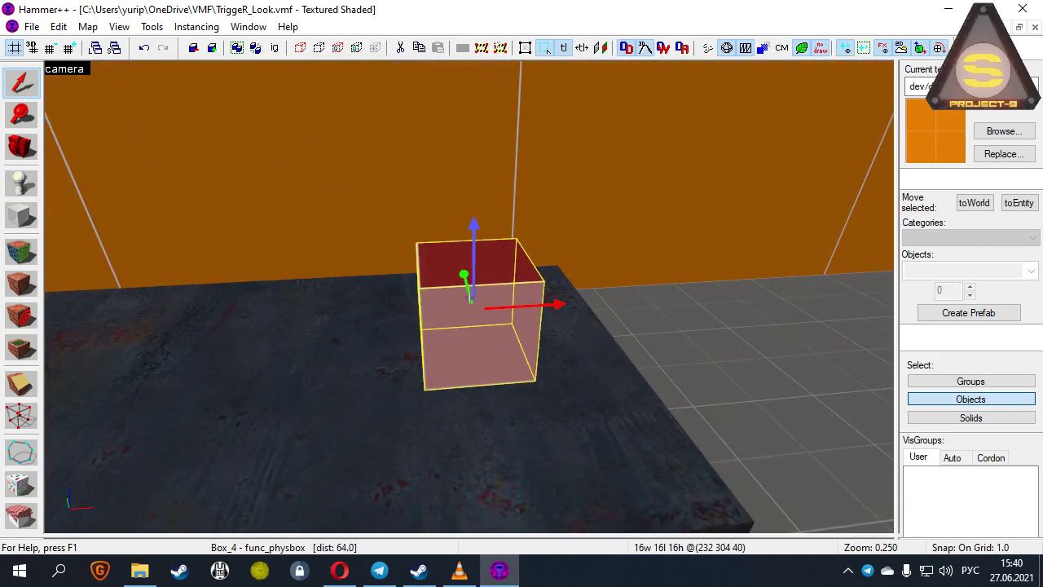
{"action": "key", "text": "a"}
{"action": "key", "text": "z"}
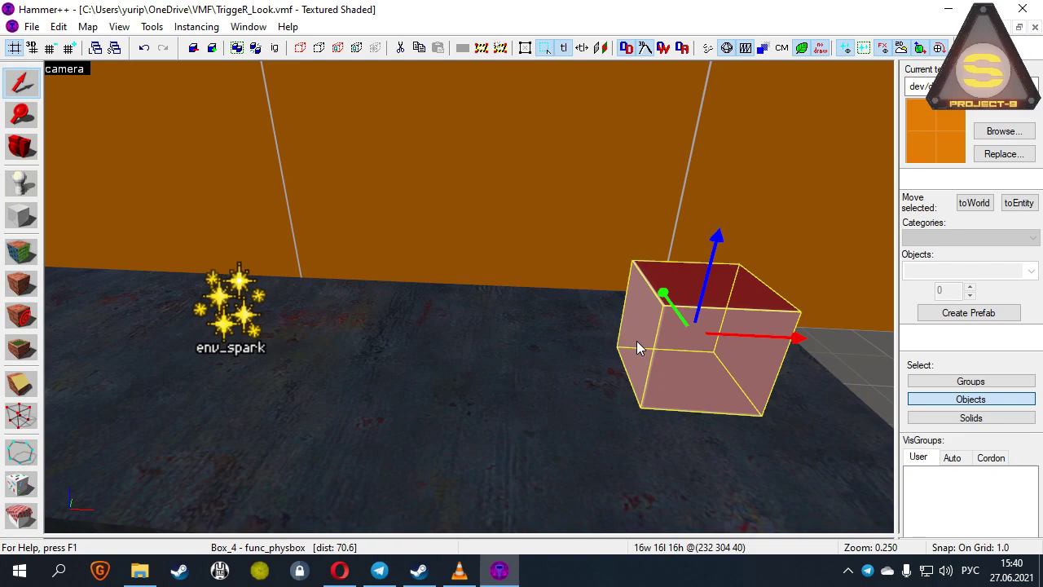
{"action": "key", "text": "Delete"}
{"action": "key", "text": "d"}
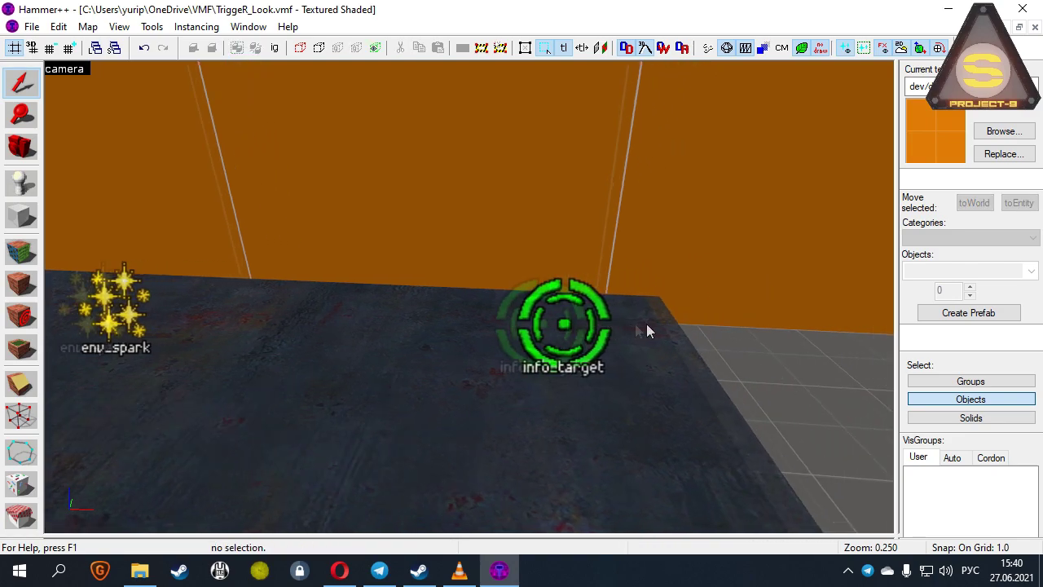
Open the properties of the uncovered info_target and examine its name, parent and angles
{"action": "key", "text": "w"}
{"action": "left_click", "coordinate": [461, 346]}
{"action": "key", "text": "alt+Return"}
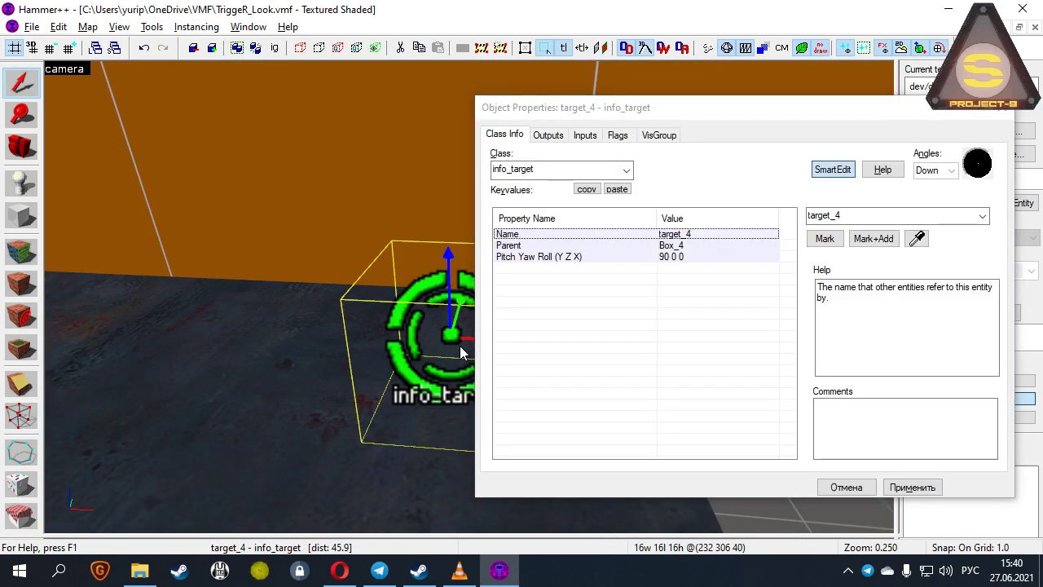
Open Sensor_2's properties and read its Target Entity Name and Look At Entity descriptions
{"action": "key", "text": "z"}
{"action": "key", "text": "s"}
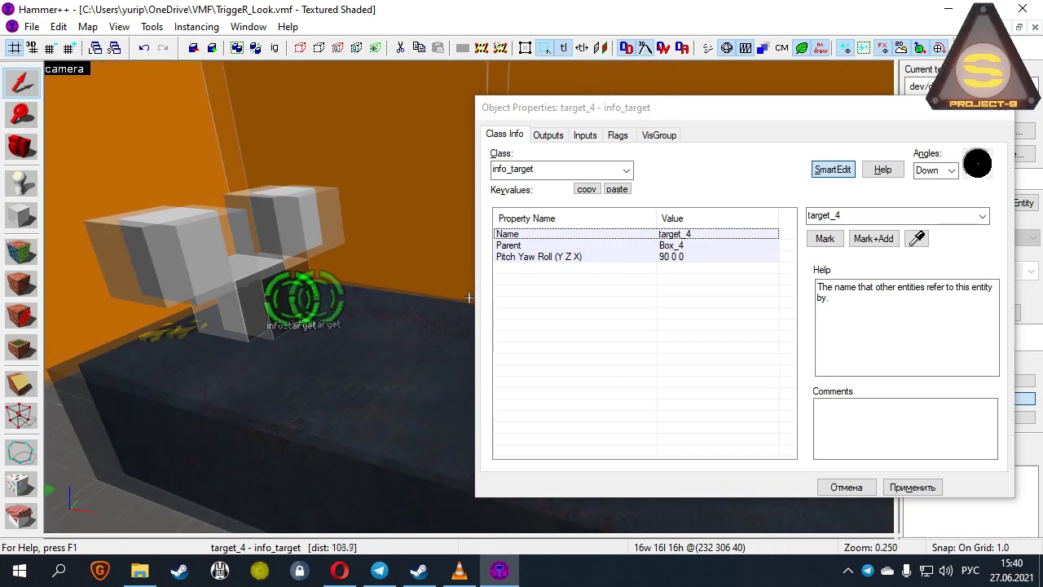
{"action": "key", "text": "z"}
{"action": "left_click", "coordinate": [339, 333]}
{"action": "left_click", "coordinate": [341, 335]}
{"action": "left_click", "coordinate": [701, 268]}
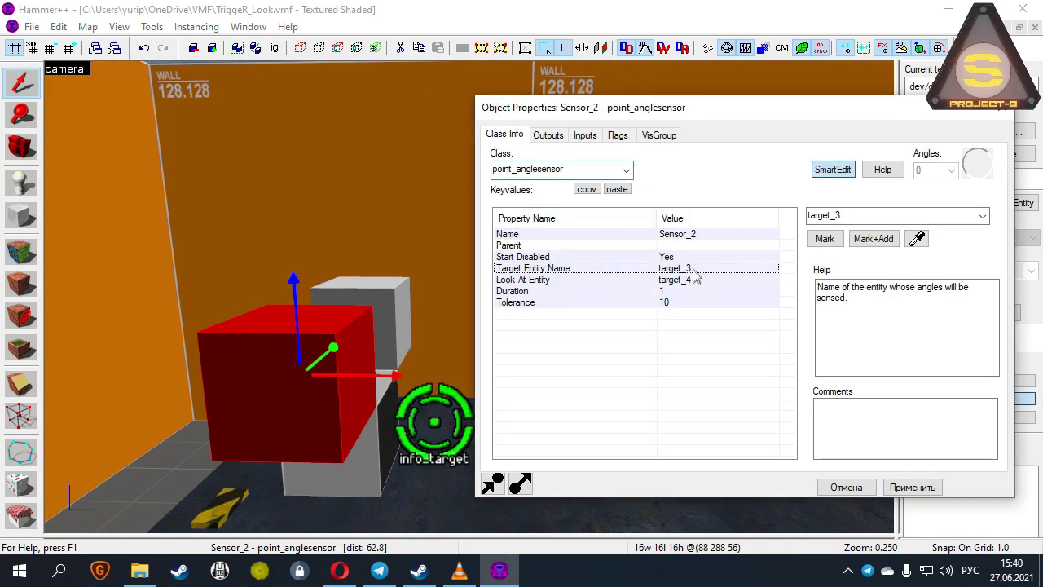
{"action": "left_click", "coordinate": [699, 279]}
Read the Parent property of target_4, restore the deleted Box_4 around it, and close the properties
{"action": "key", "text": "z"}
{"action": "key", "text": "w"}
{"action": "key", "text": "z"}
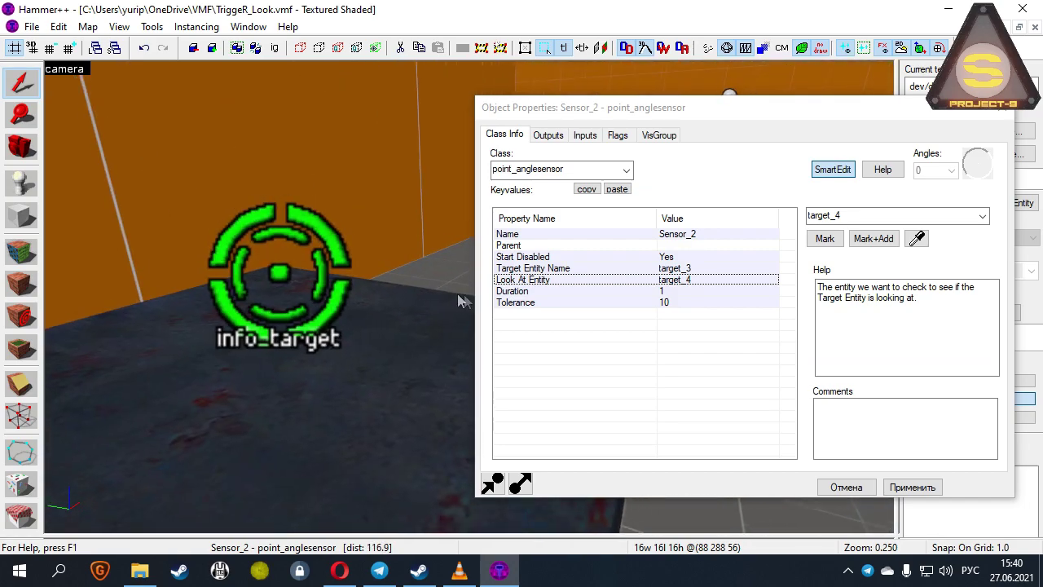
{"action": "left_click", "coordinate": [327, 279]}
{"action": "left_click", "coordinate": [547, 247]}
{"action": "double_click", "coordinate": [864, 220]}
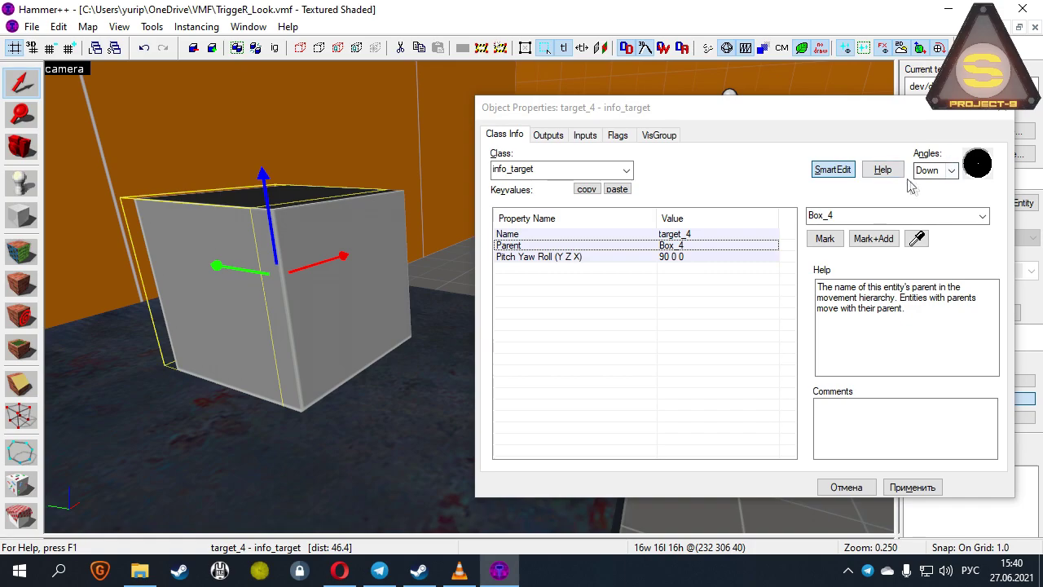
{"action": "left_click", "coordinate": [841, 486]}
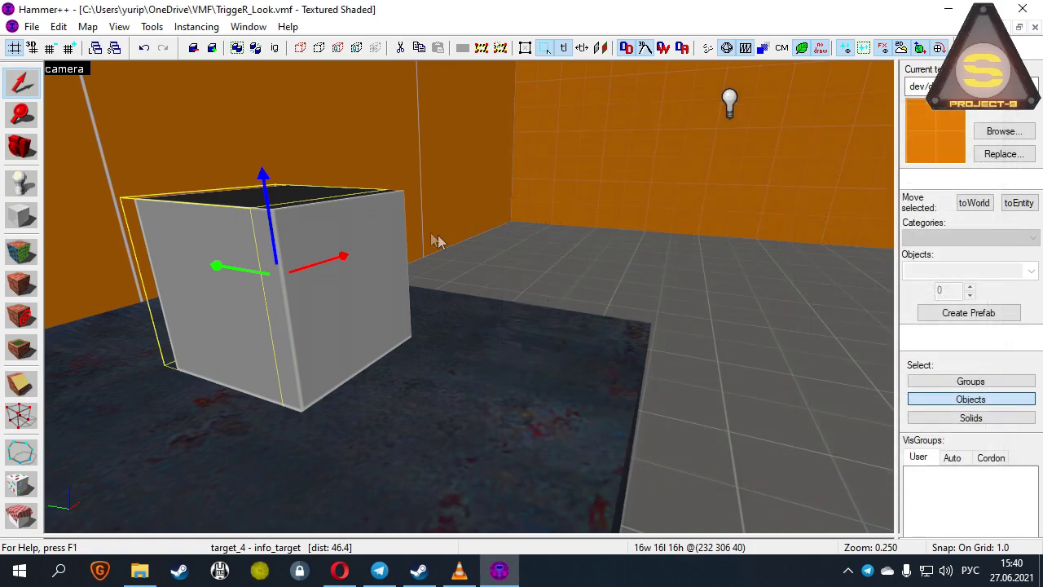
Switch to the four-view layout with Box_4 selected and open the box's properties
{"action": "left_click", "coordinate": [371, 221]}
{"action": "key", "text": "shift+z"}
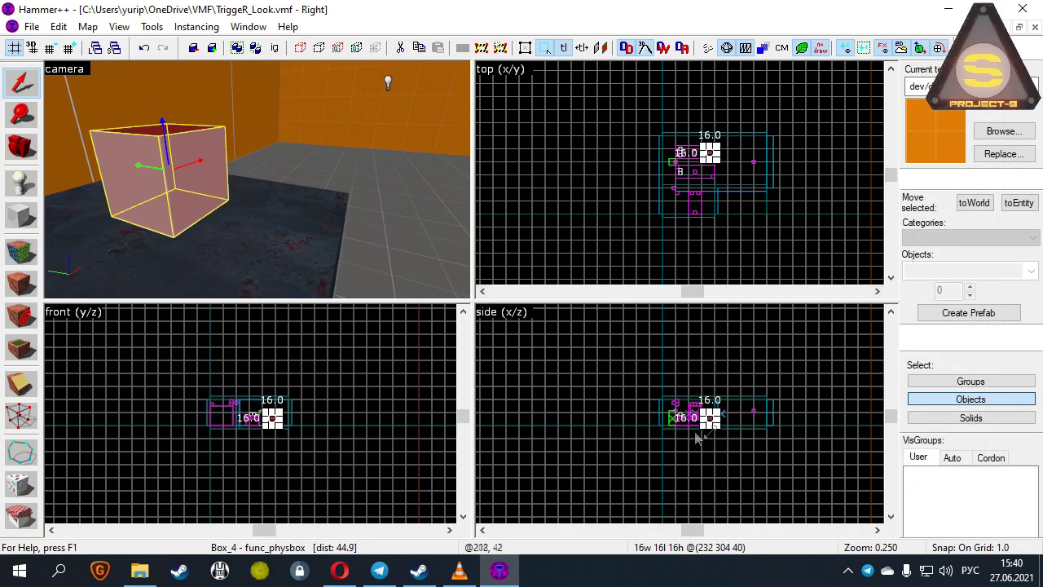
{"action": "key", "text": "z"}
{"action": "double_click", "coordinate": [257, 180]}
{"action": "key", "text": "z"}
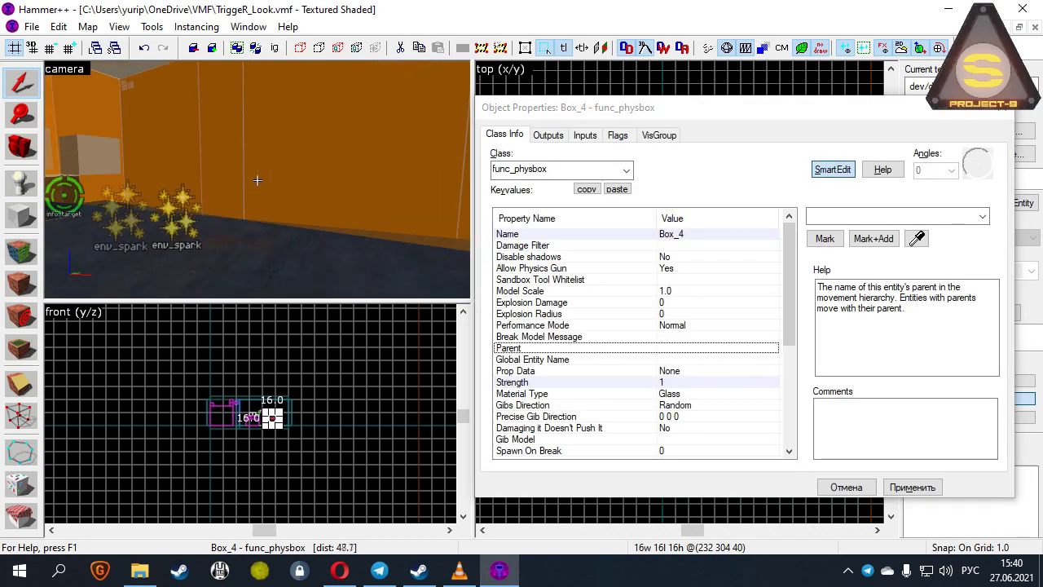
Select Sensor_2 and examine its "Use target entity's angles (NOT position)" flag
{"action": "key", "text": "z"}
{"action": "left_click", "coordinate": [306, 228]}
{"action": "left_click", "coordinate": [617, 135]}
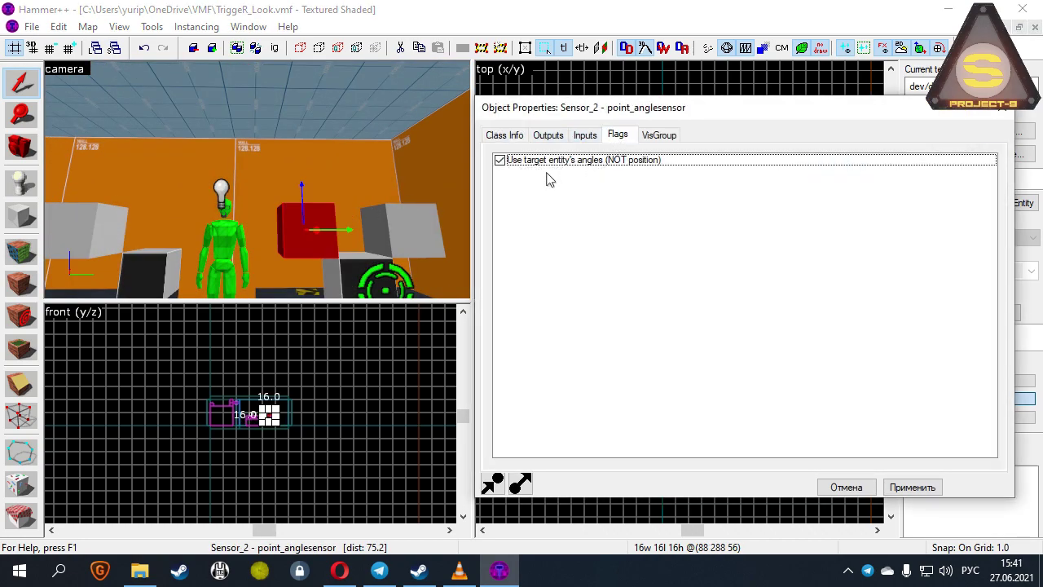
Select Box_4 at the far end of the table and close its properties
{"action": "key", "text": "z"}
{"action": "key", "text": "w"}
{"action": "key", "text": "s"}
{"action": "key", "text": "z"}
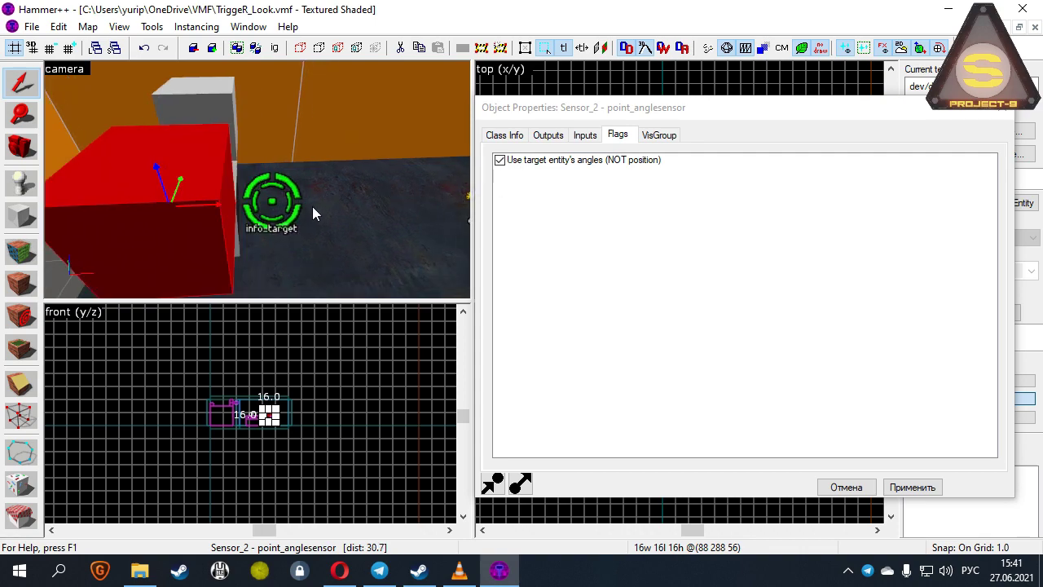
{"action": "key", "text": "z"}
{"action": "key", "text": "w"}
{"action": "key", "text": "z"}
{"action": "key", "text": "z"}
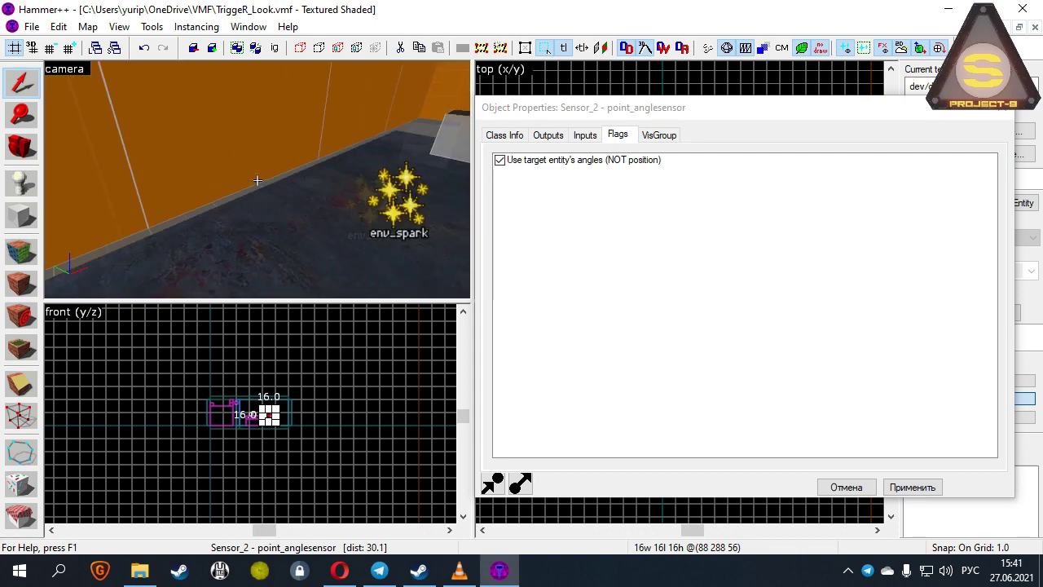
{"action": "key", "text": "w"}
{"action": "key", "text": "z"}
{"action": "left_click", "coordinate": [235, 176]}
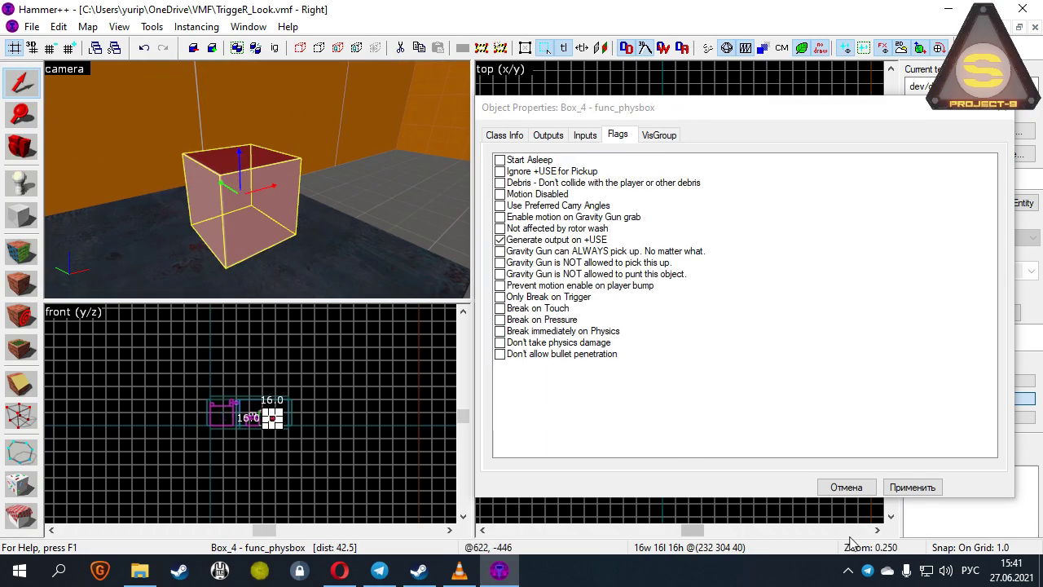
{"action": "left_click", "coordinate": [846, 486]}
Try rotating Box_4 in the side (x/z) view
{"action": "scroll", "coordinate": [700, 417], "scroll_direction": "up", "scroll_amount": 12}
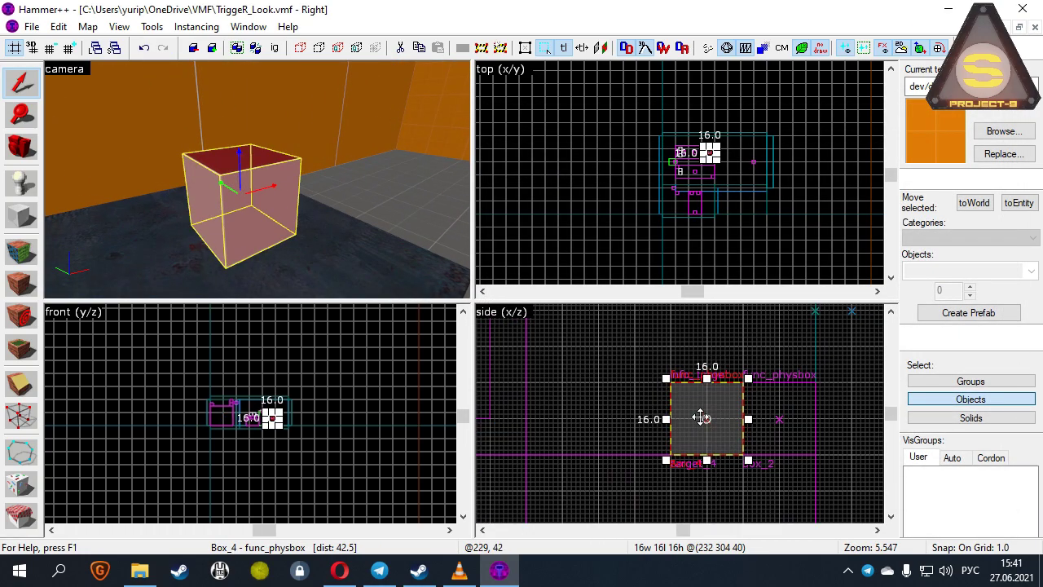
{"action": "left_click", "coordinate": [700, 417]}
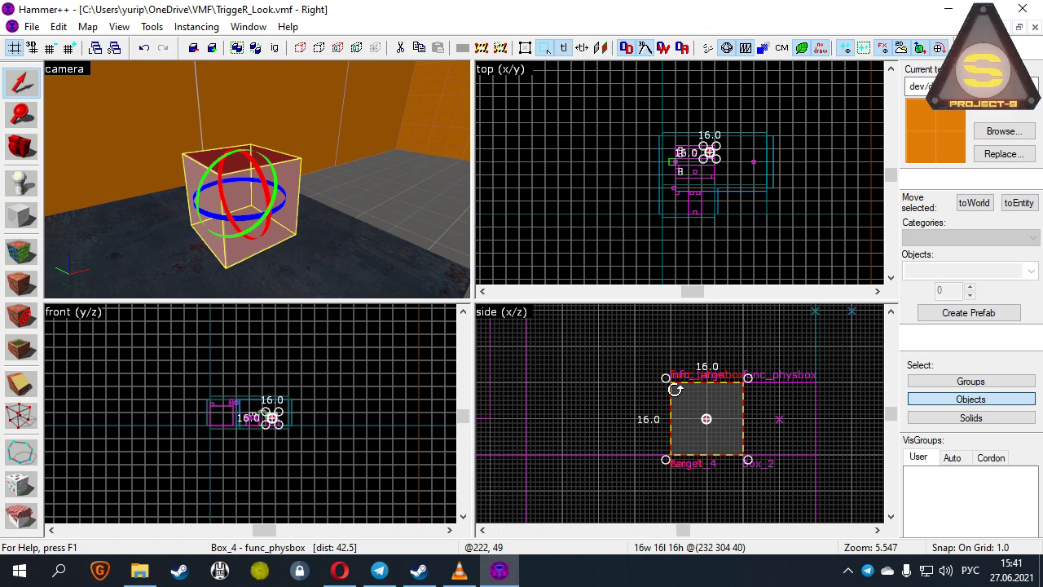
{"action": "left_click_drag", "start_coordinate": [674, 390], "coordinate": [643, 483]}
Open the properties of target_3 and examine its Parent and angles
{"action": "key", "text": "z"}
{"action": "key", "text": "w"}
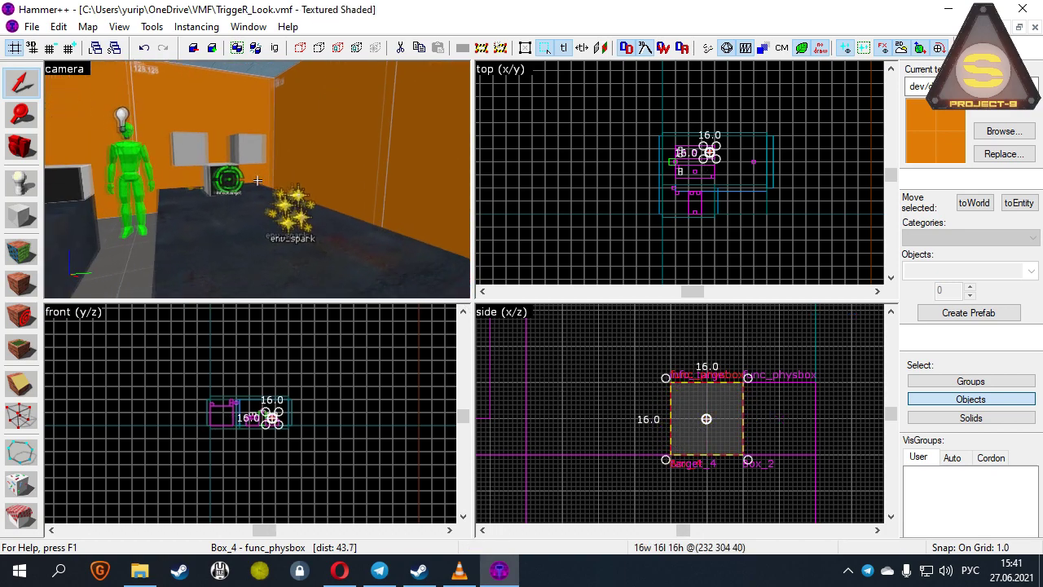
{"action": "key", "text": "w"}
{"action": "key", "text": "z"}
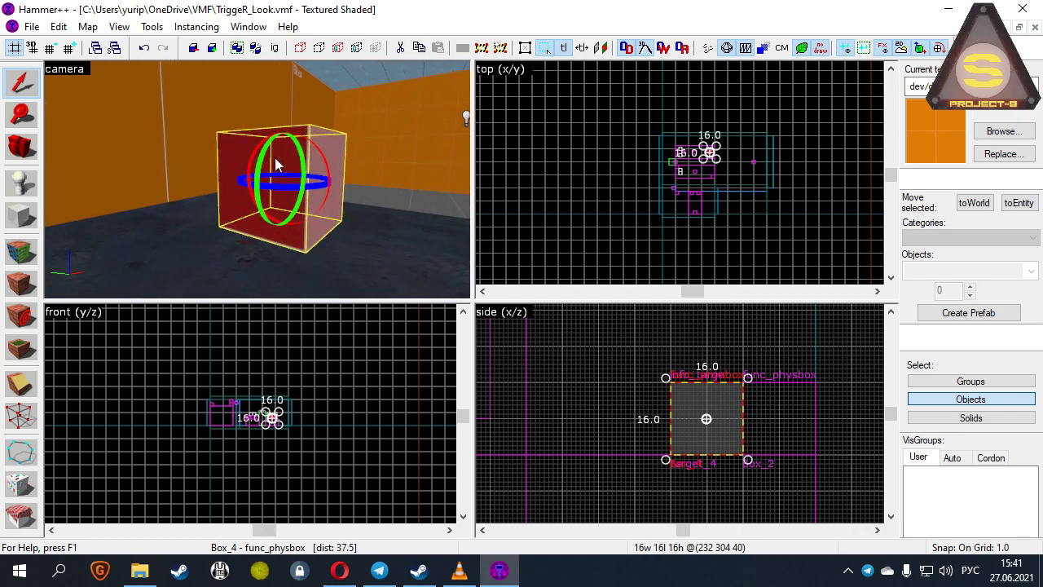
{"action": "key", "text": "z"}
{"action": "key", "text": "w"}
{"action": "key", "text": "w"}
{"action": "key", "text": "z"}
{"action": "double_click", "coordinate": [251, 180]}
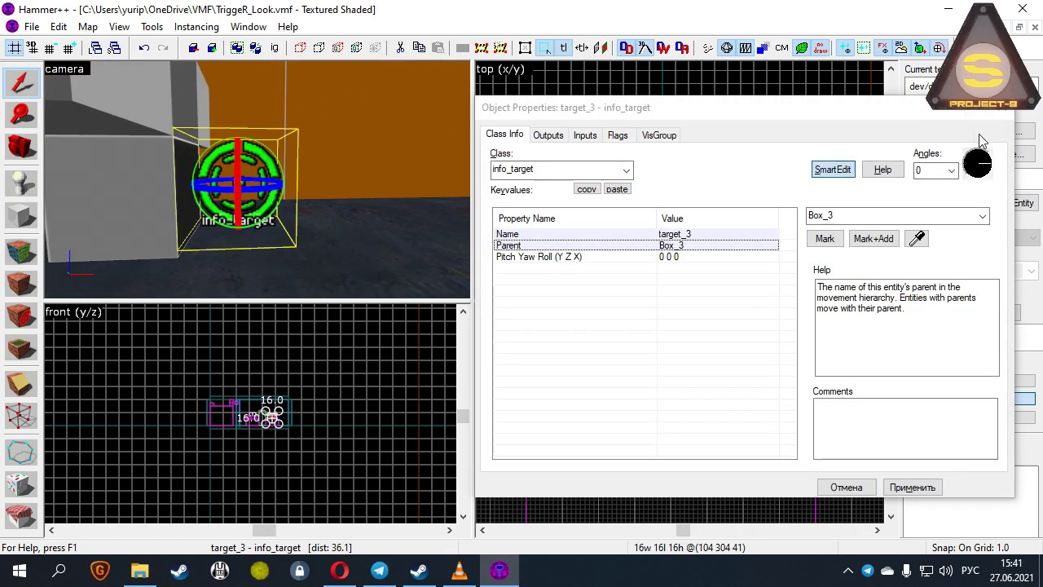
Remove Box_4 from around target_4, then select target_4 and examine its Parent and angles
{"action": "key", "text": "z"}
{"action": "key", "text": "w"}
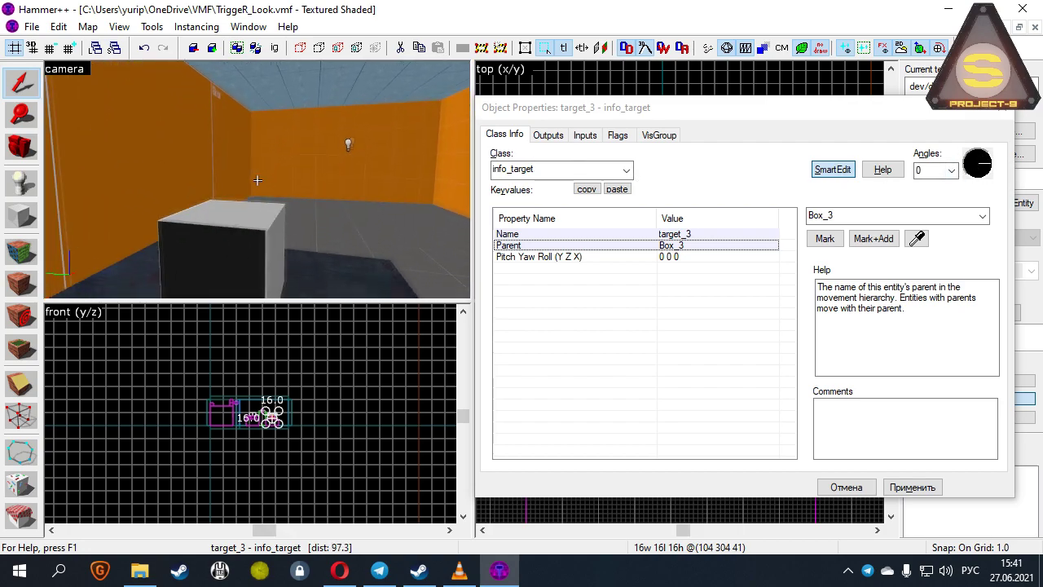
{"action": "key", "text": "z"}
{"action": "left_click", "coordinate": [252, 191]}
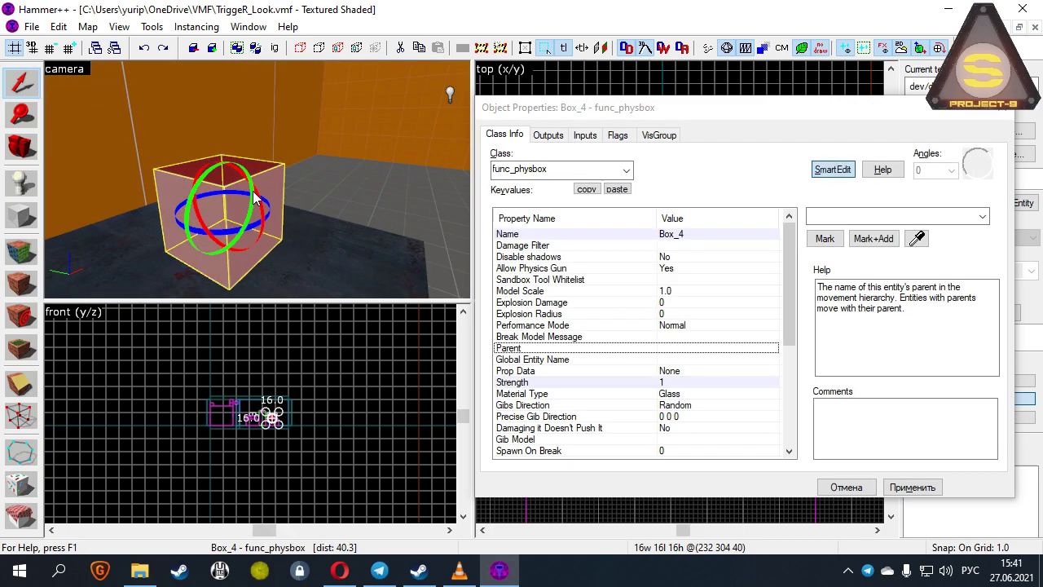
{"action": "key", "text": "z"}
{"action": "key", "text": "z"}
{"action": "key", "text": "h"}
{"action": "left_click", "coordinate": [254, 192]}
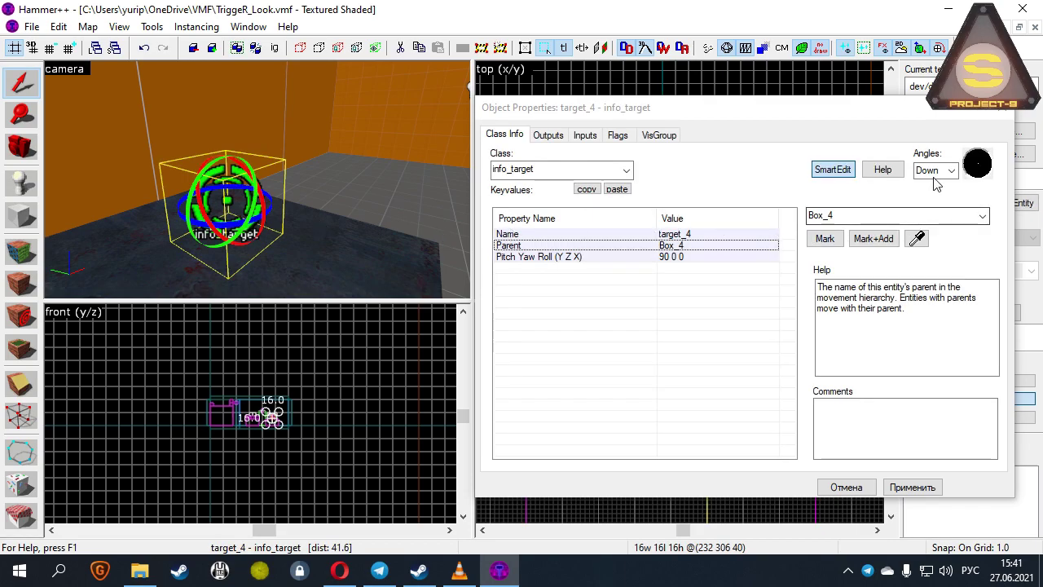
Select Sensor_2 and examine its OnNotFacingLookat and OnFacingLookat outputs to Test_Spark_2
{"action": "key", "text": "z"}
{"action": "key", "text": "s"}
{"action": "key", "text": "w"}
{"action": "key", "text": "z"}
{"action": "left_click", "coordinate": [244, 181]}
{"action": "left_click", "coordinate": [548, 139]}
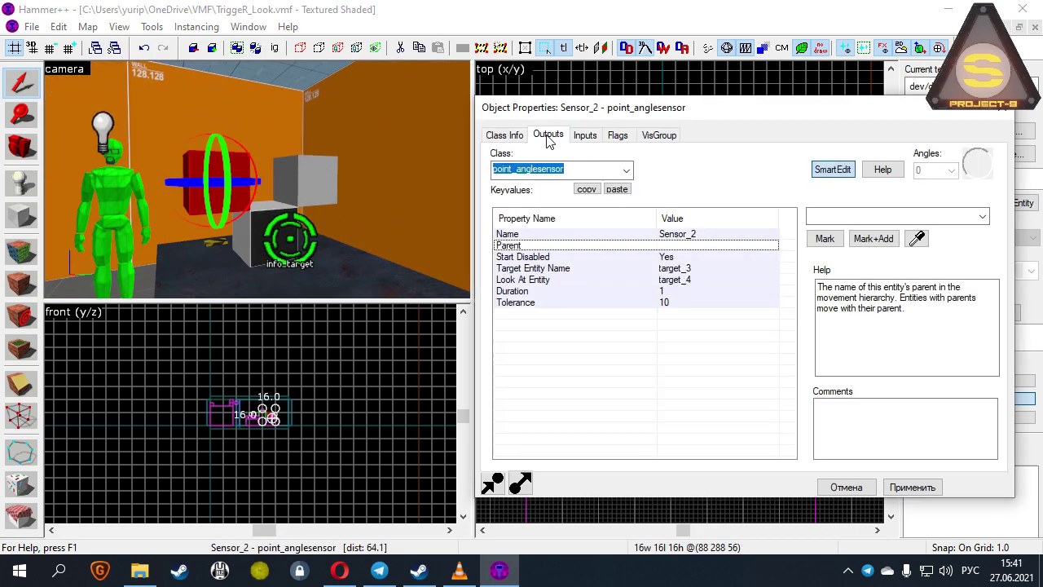
{"action": "left_click", "coordinate": [548, 136]}
{"action": "left_click", "coordinate": [590, 208]}
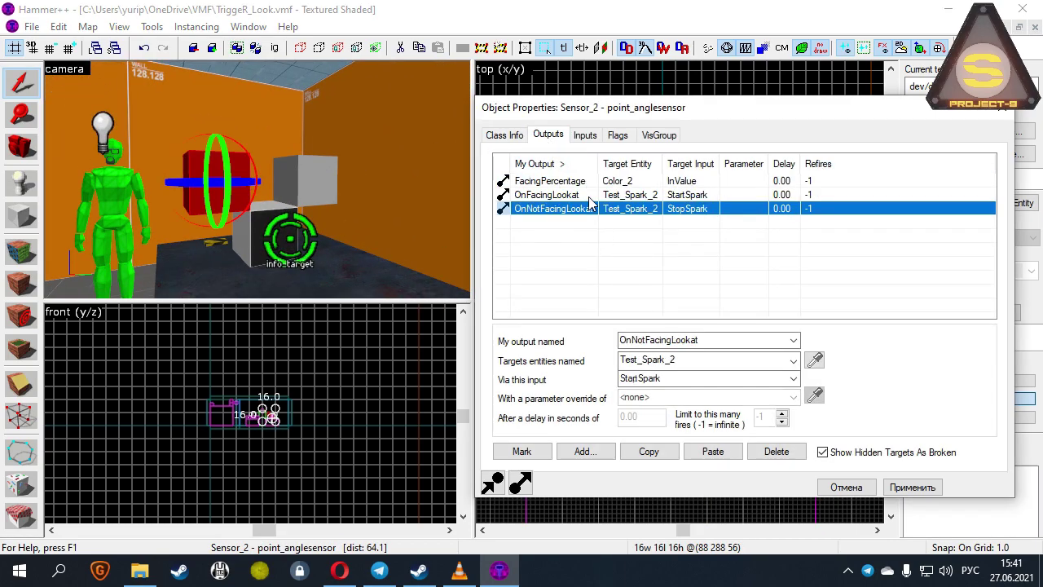
{"action": "left_click", "coordinate": [562, 195]}
Select each of the two func_buttons on the table and examine their OnPressed outputs to Sensor_2
{"action": "key", "text": "z"}
{"action": "key", "text": "z"}
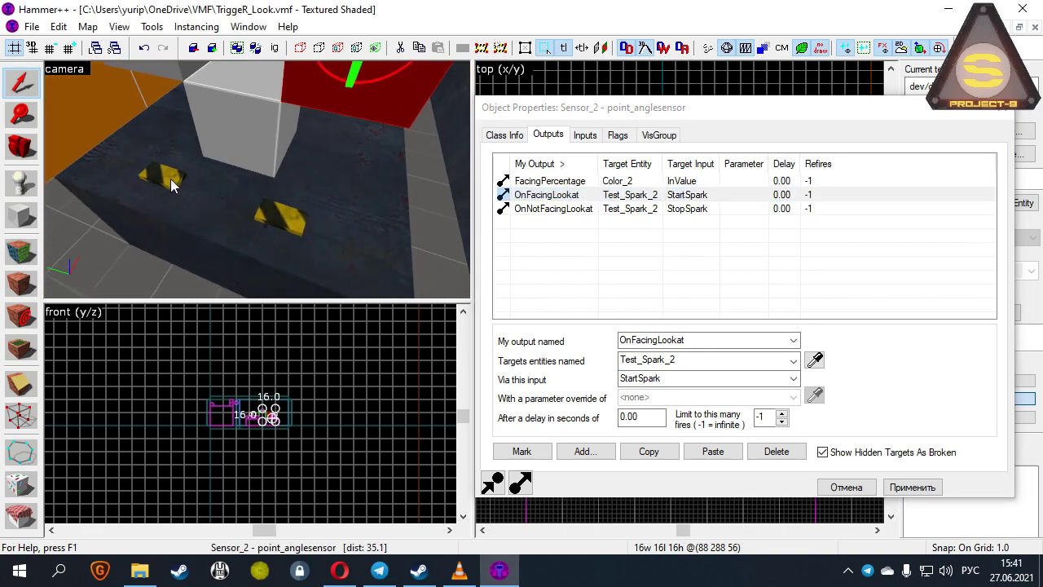
{"action": "left_click", "coordinate": [167, 176]}
{"action": "key", "text": "z"}
{"action": "key", "text": "s"}
{"action": "key", "text": "z"}
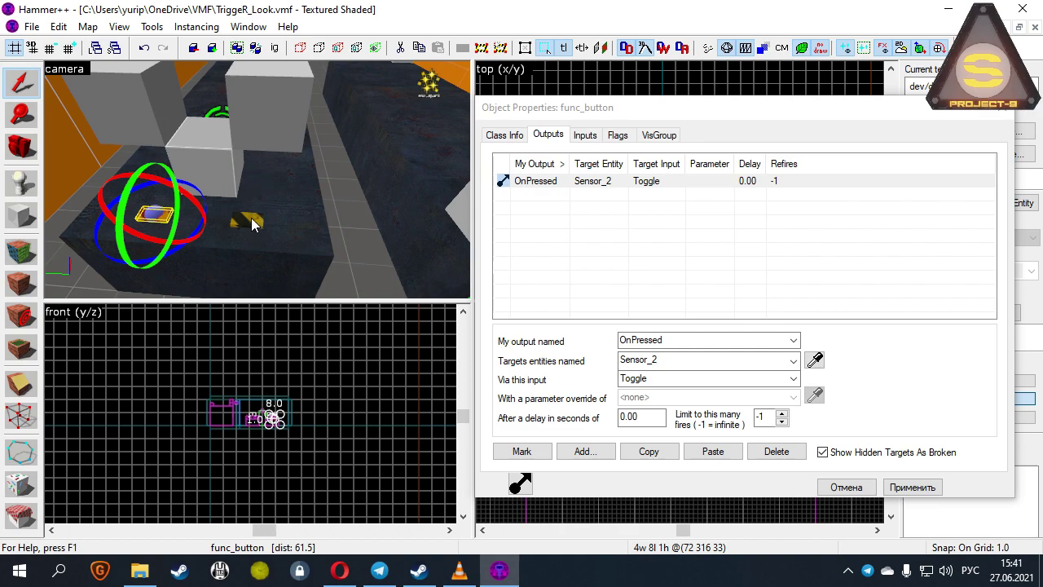
{"action": "left_click", "coordinate": [250, 219]}
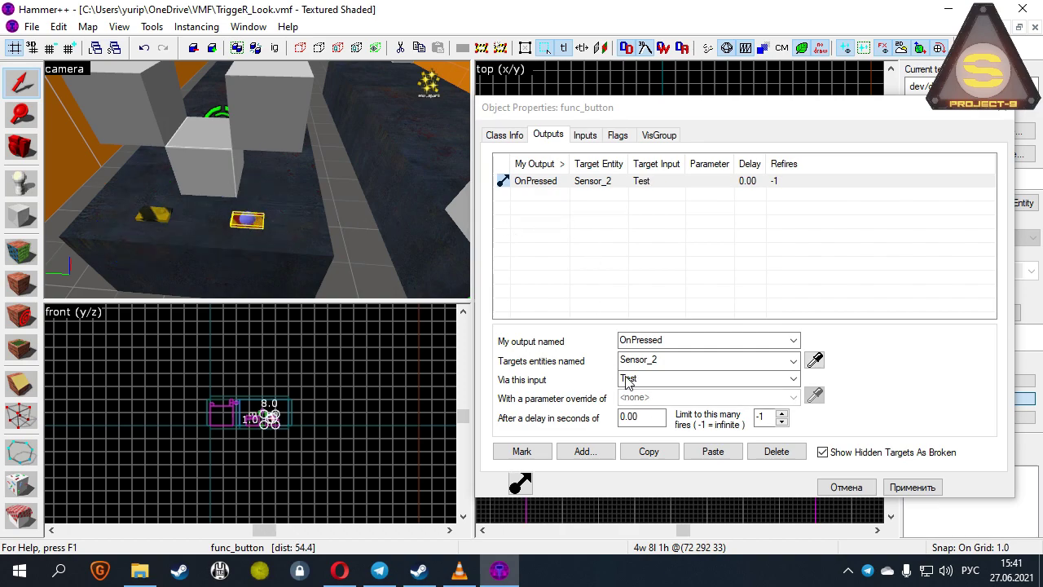
{"action": "left_click", "coordinate": [661, 383]}
{"action": "left_click", "coordinate": [688, 362]}
{"action": "left_click", "coordinate": [687, 383]}
Return to Sensor_2 and compare the spark inputs of its OnFacingLookat and OnNotFacingLookat outputs
{"action": "key", "text": "z"}
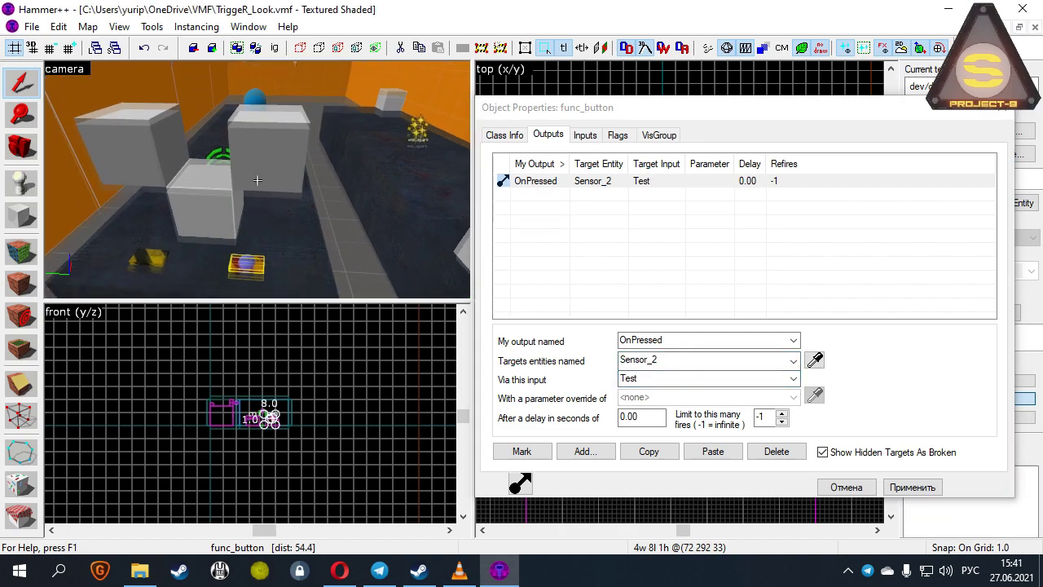
{"action": "key", "text": "z"}
{"action": "left_click", "coordinate": [264, 172]}
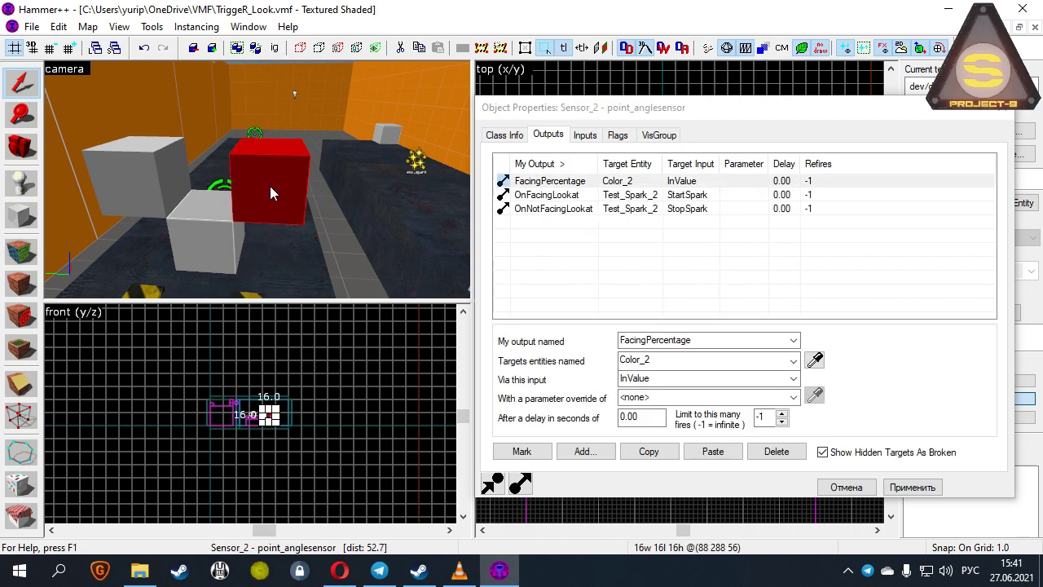
{"action": "key", "text": "z"}
{"action": "key", "text": "z"}
{"action": "left_click", "coordinate": [600, 196]}
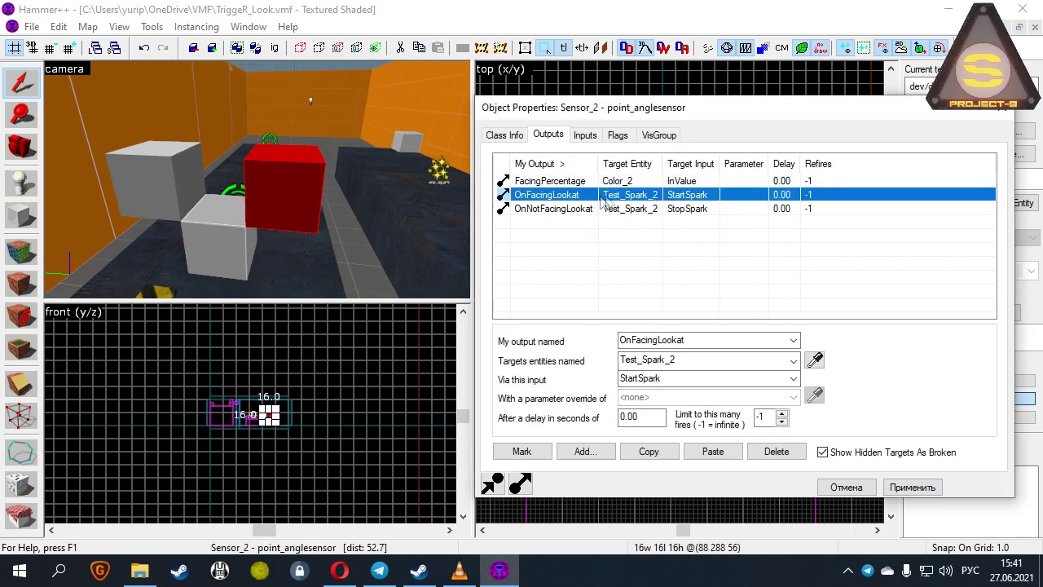
{"action": "left_click", "coordinate": [724, 209]}
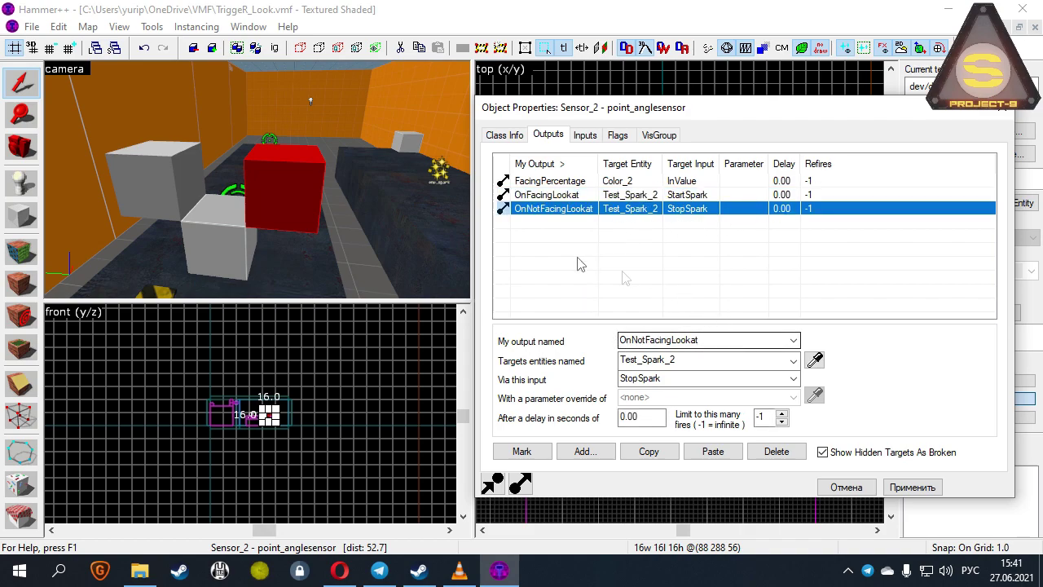
Restore the removed box around target_4 and examine the output name, target and input of Sensor_2's OnNotFacingLookat entry
{"action": "key", "text": "z"}
{"action": "key", "text": "d"}
{"action": "key", "text": "z"}
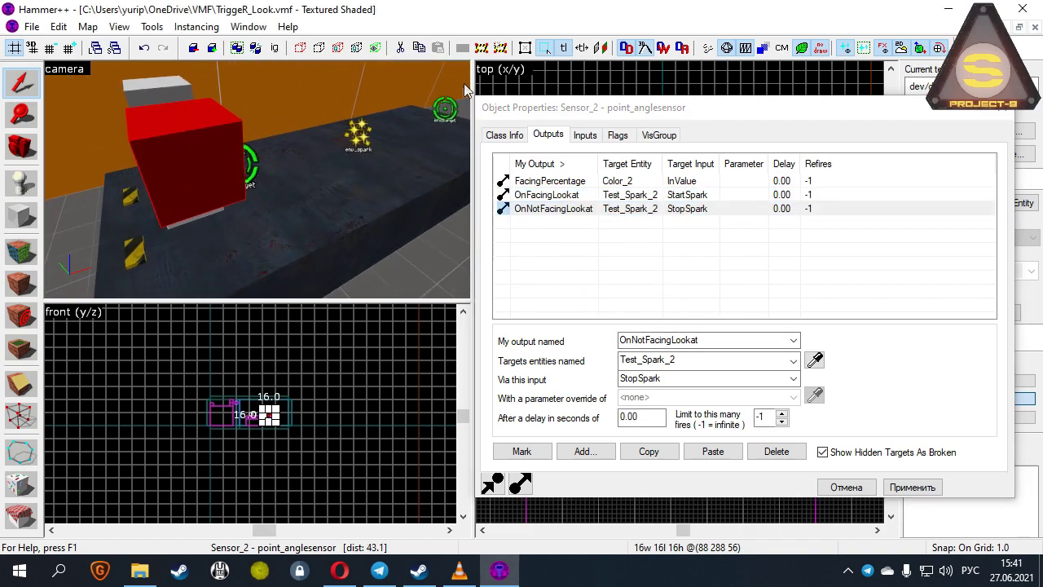
{"action": "key", "text": "ctrl+z"}
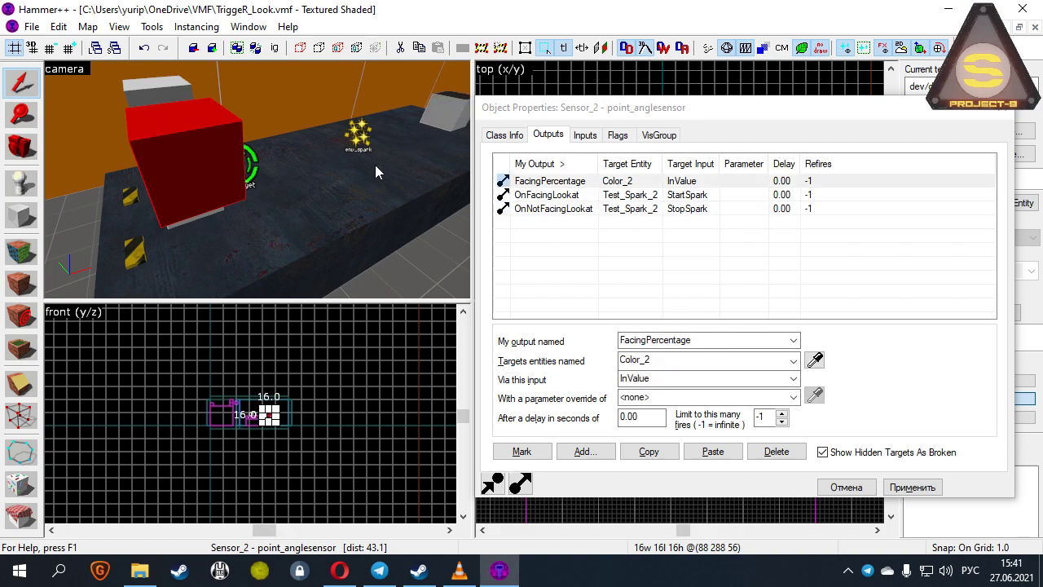
{"action": "left_click", "coordinate": [525, 210]}
{"action": "double_click", "coordinate": [715, 343]}
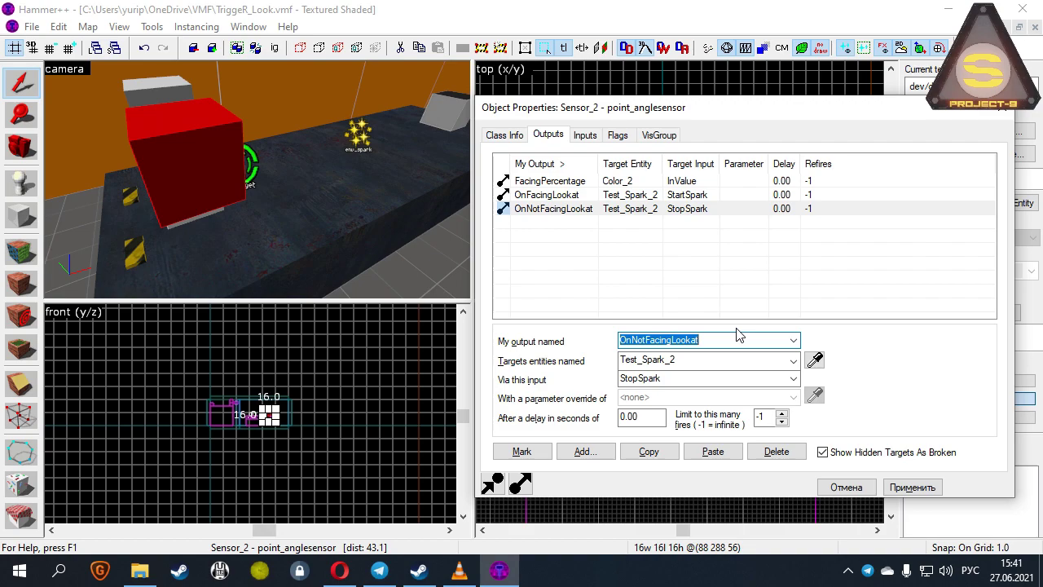
{"action": "double_click", "coordinate": [724, 361]}
{"action": "double_click", "coordinate": [719, 379]}
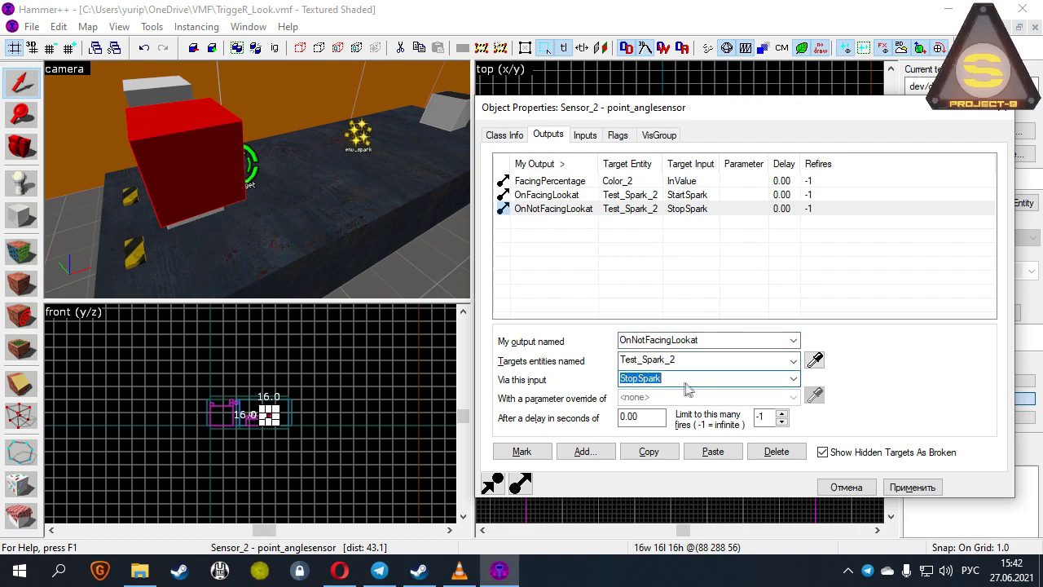
{"action": "key", "text": "z"}
{"action": "key", "text": "s"}
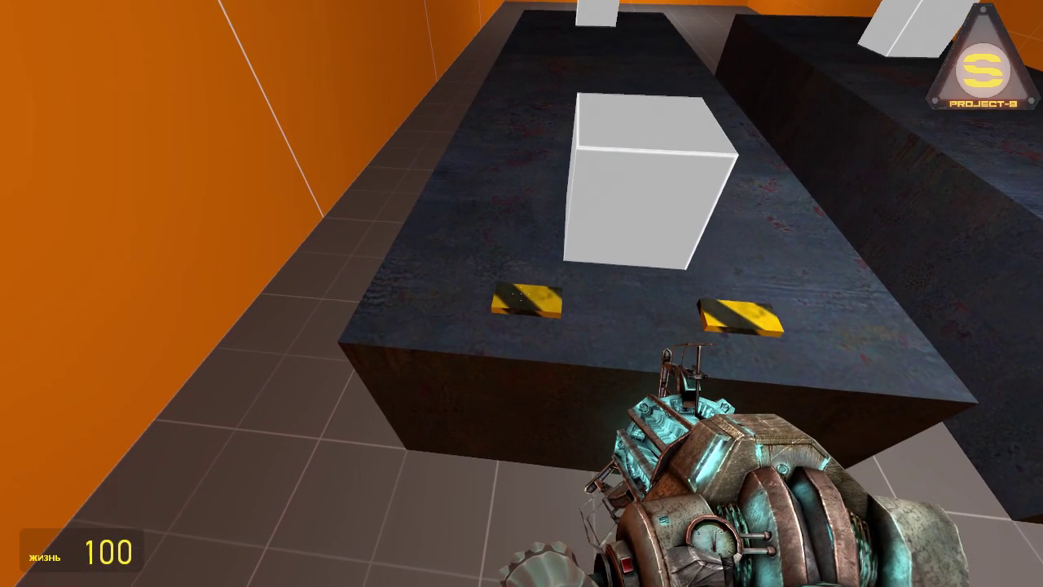
{"action": "key", "text": "e"}
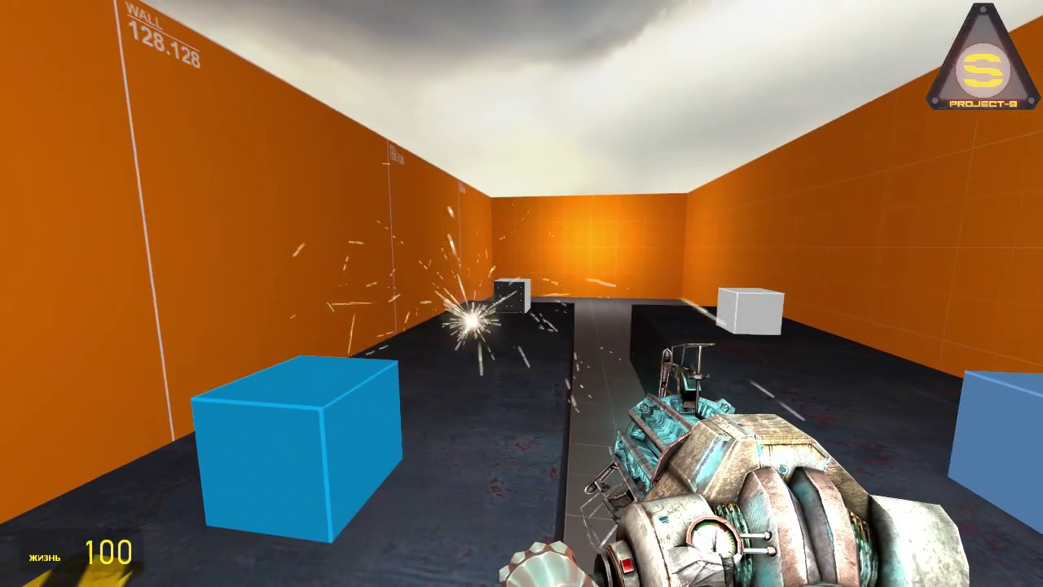
{"action": "left_click", "coordinate": [521, 293]}
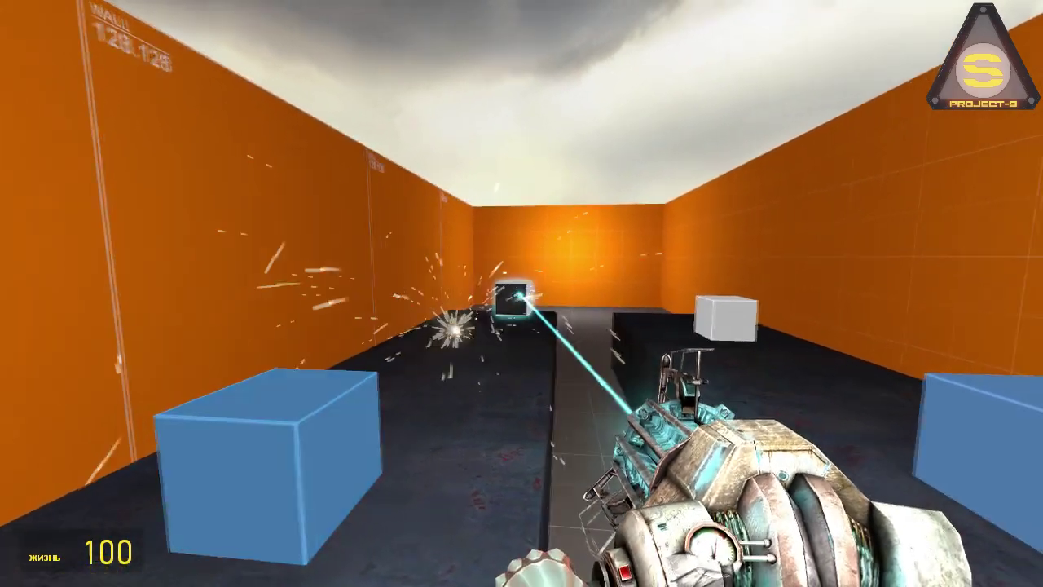